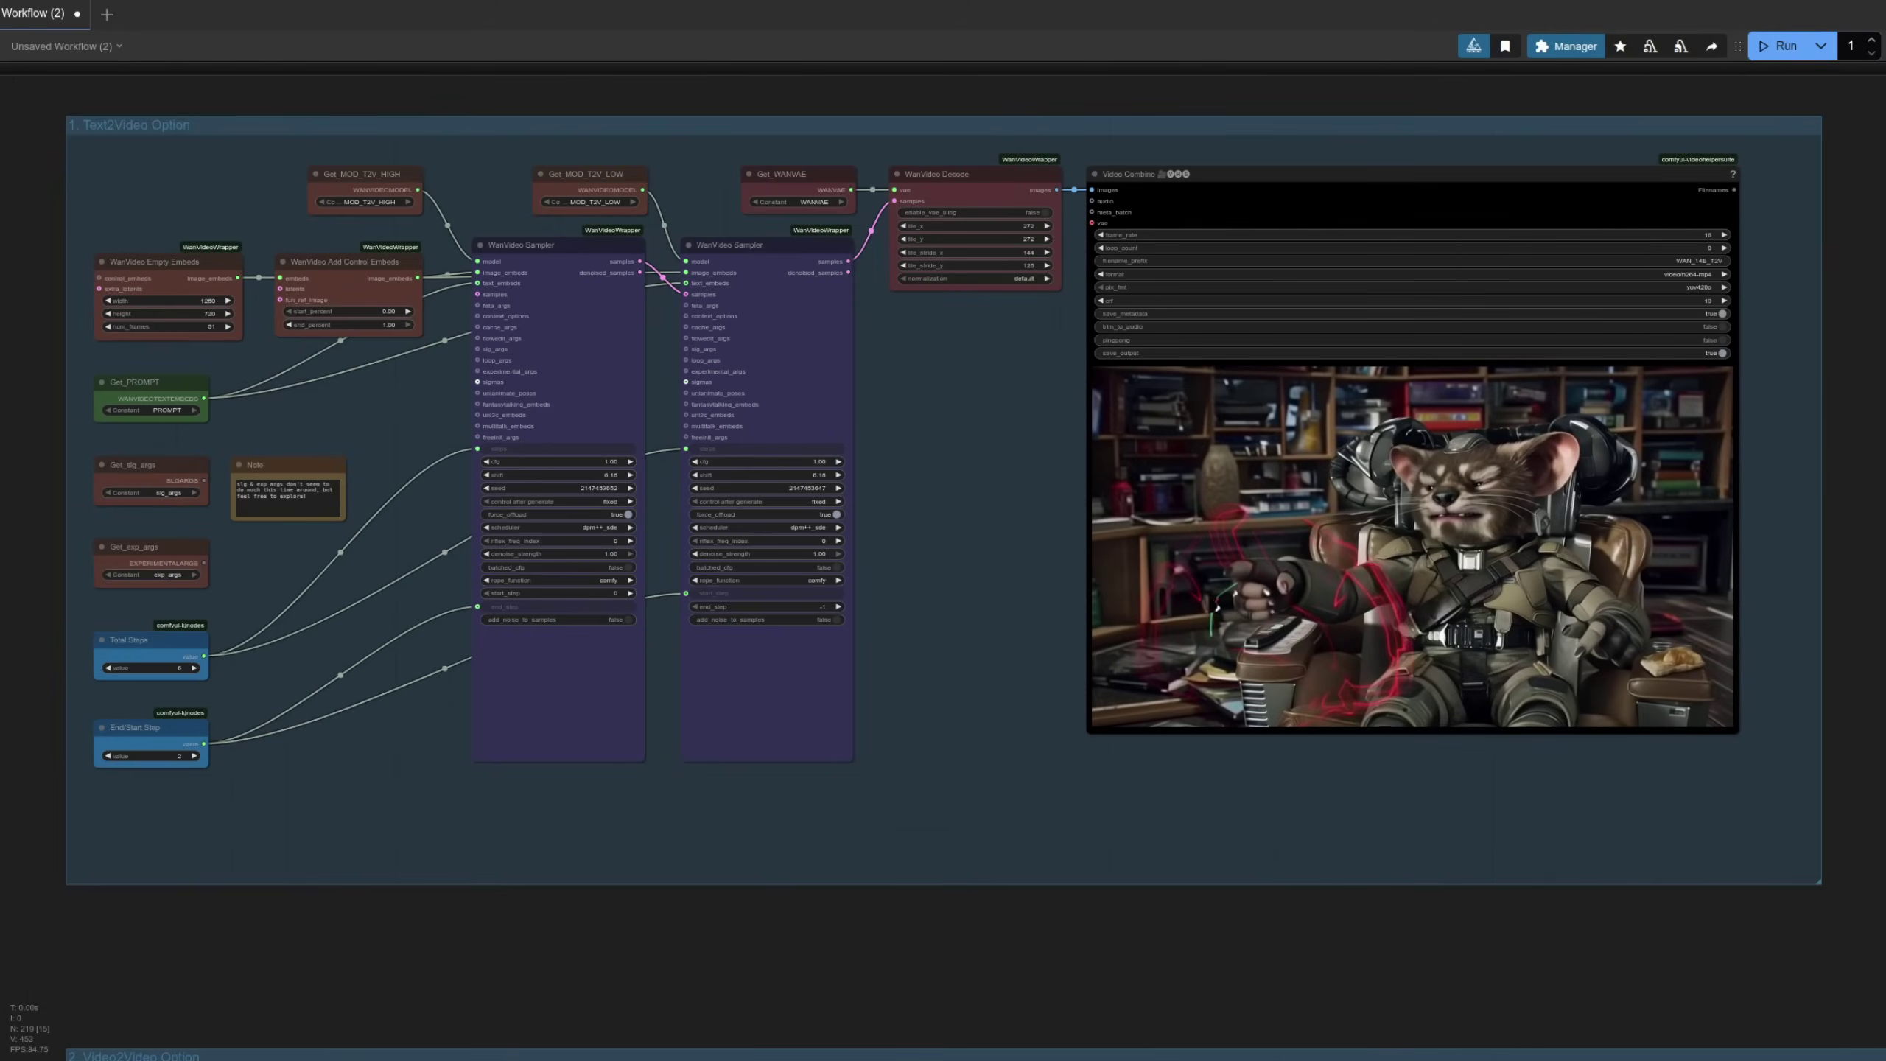
Jump to the Image2Video and Control Video Option groups, then back to the intro notes
{"action": "scroll", "coordinate": [1465, 532], "scroll_direction": "down", "scroll_amount": 10}
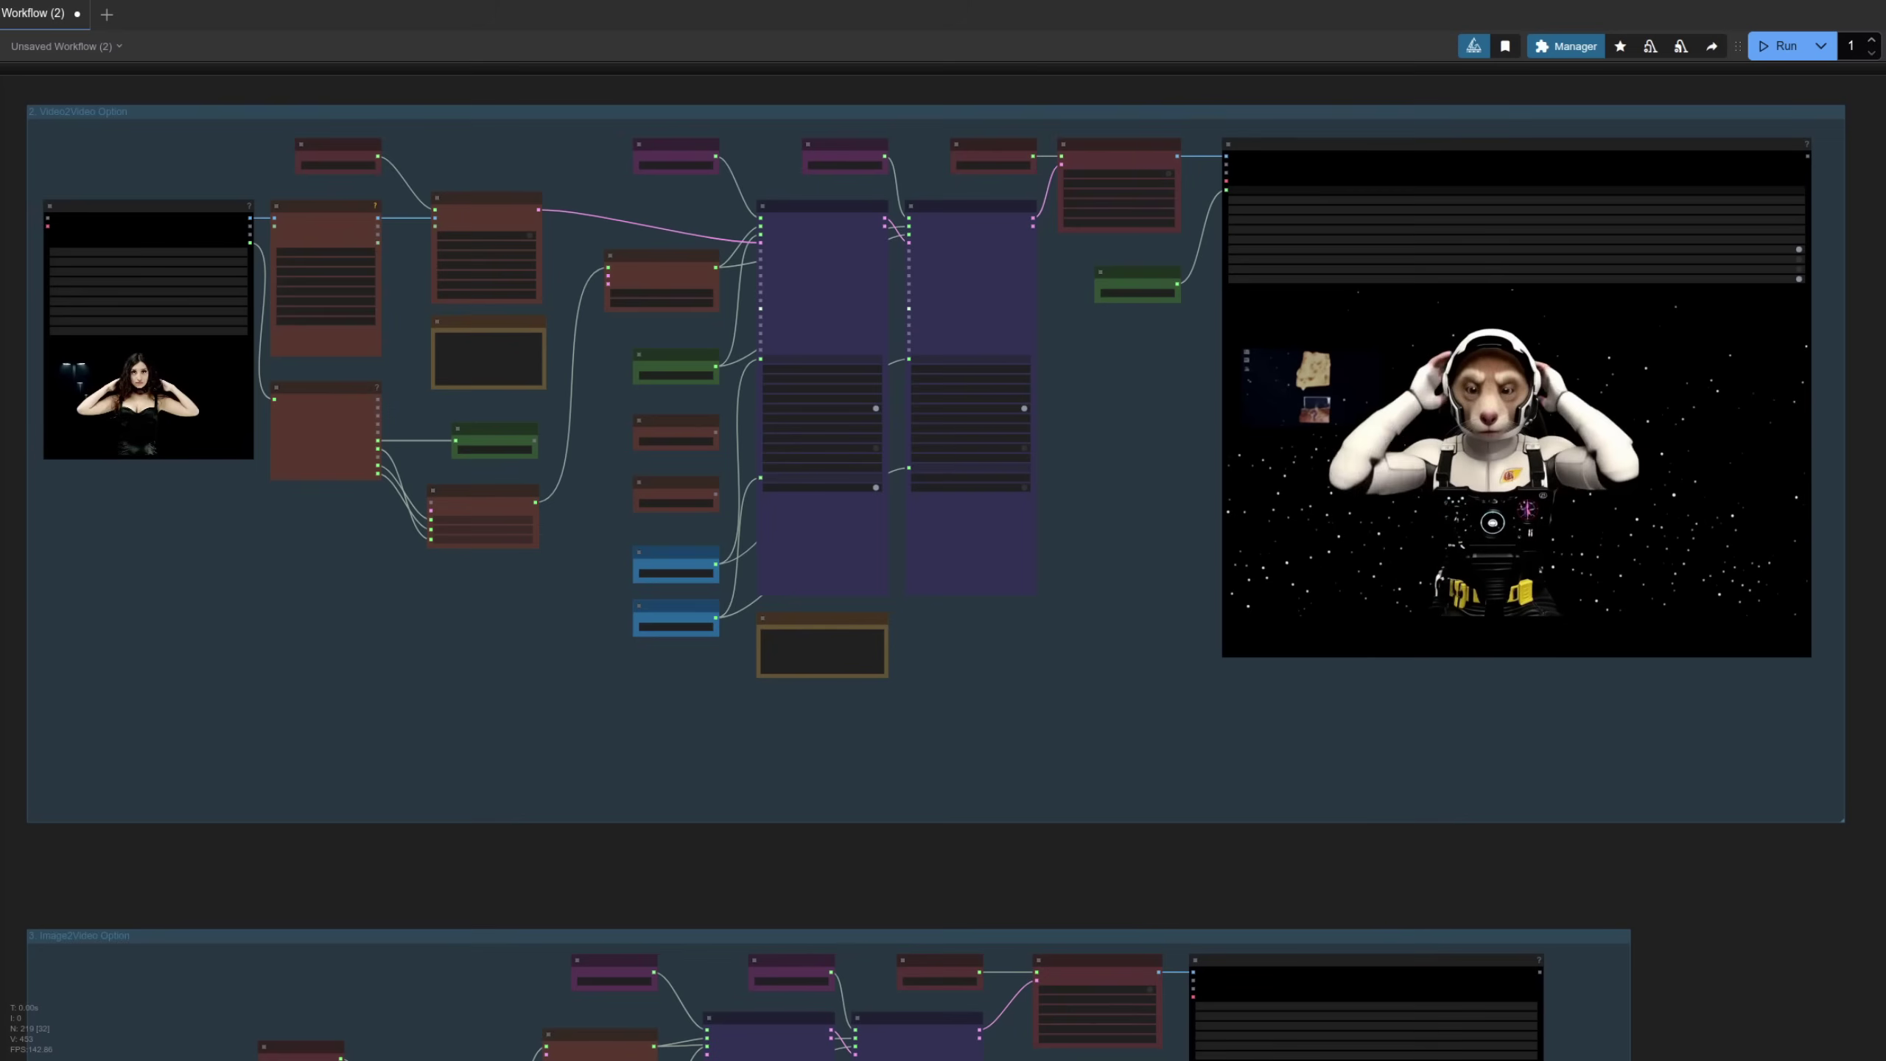
{"action": "key", "text": "3"}
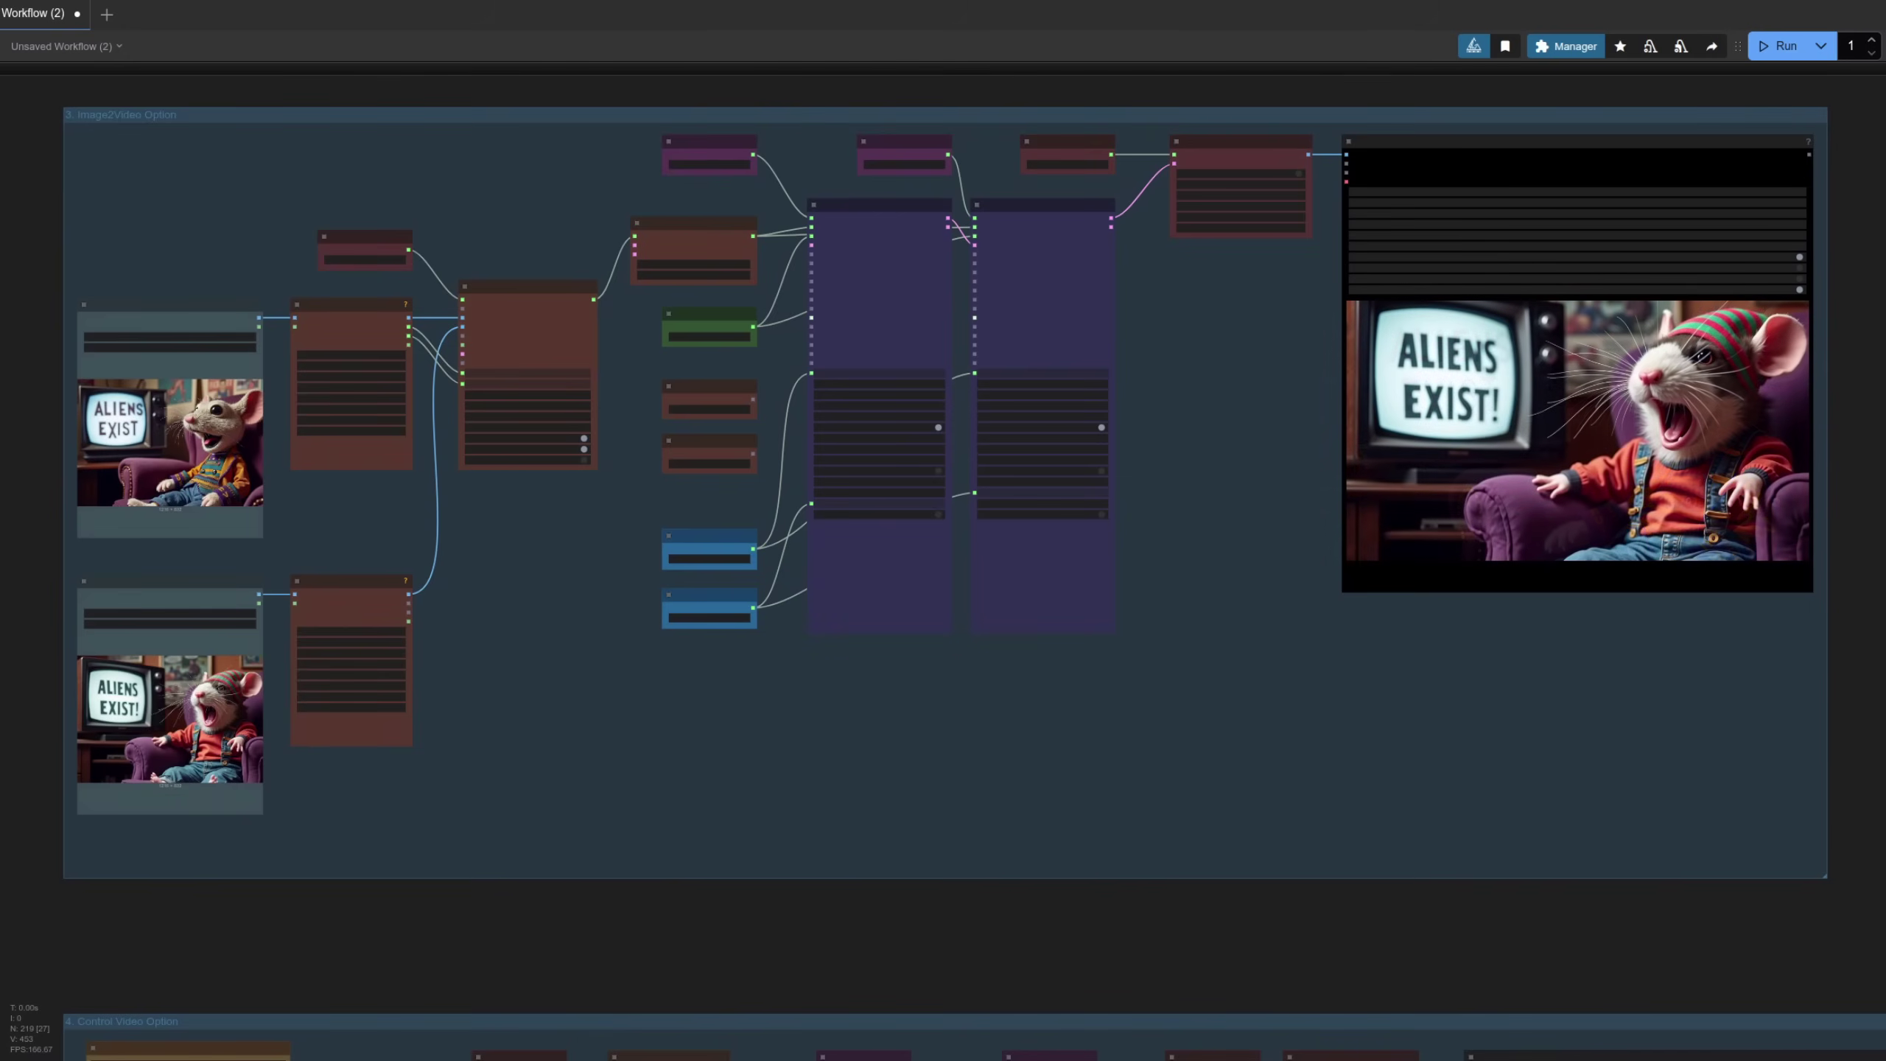
{"action": "key", "text": "4"}
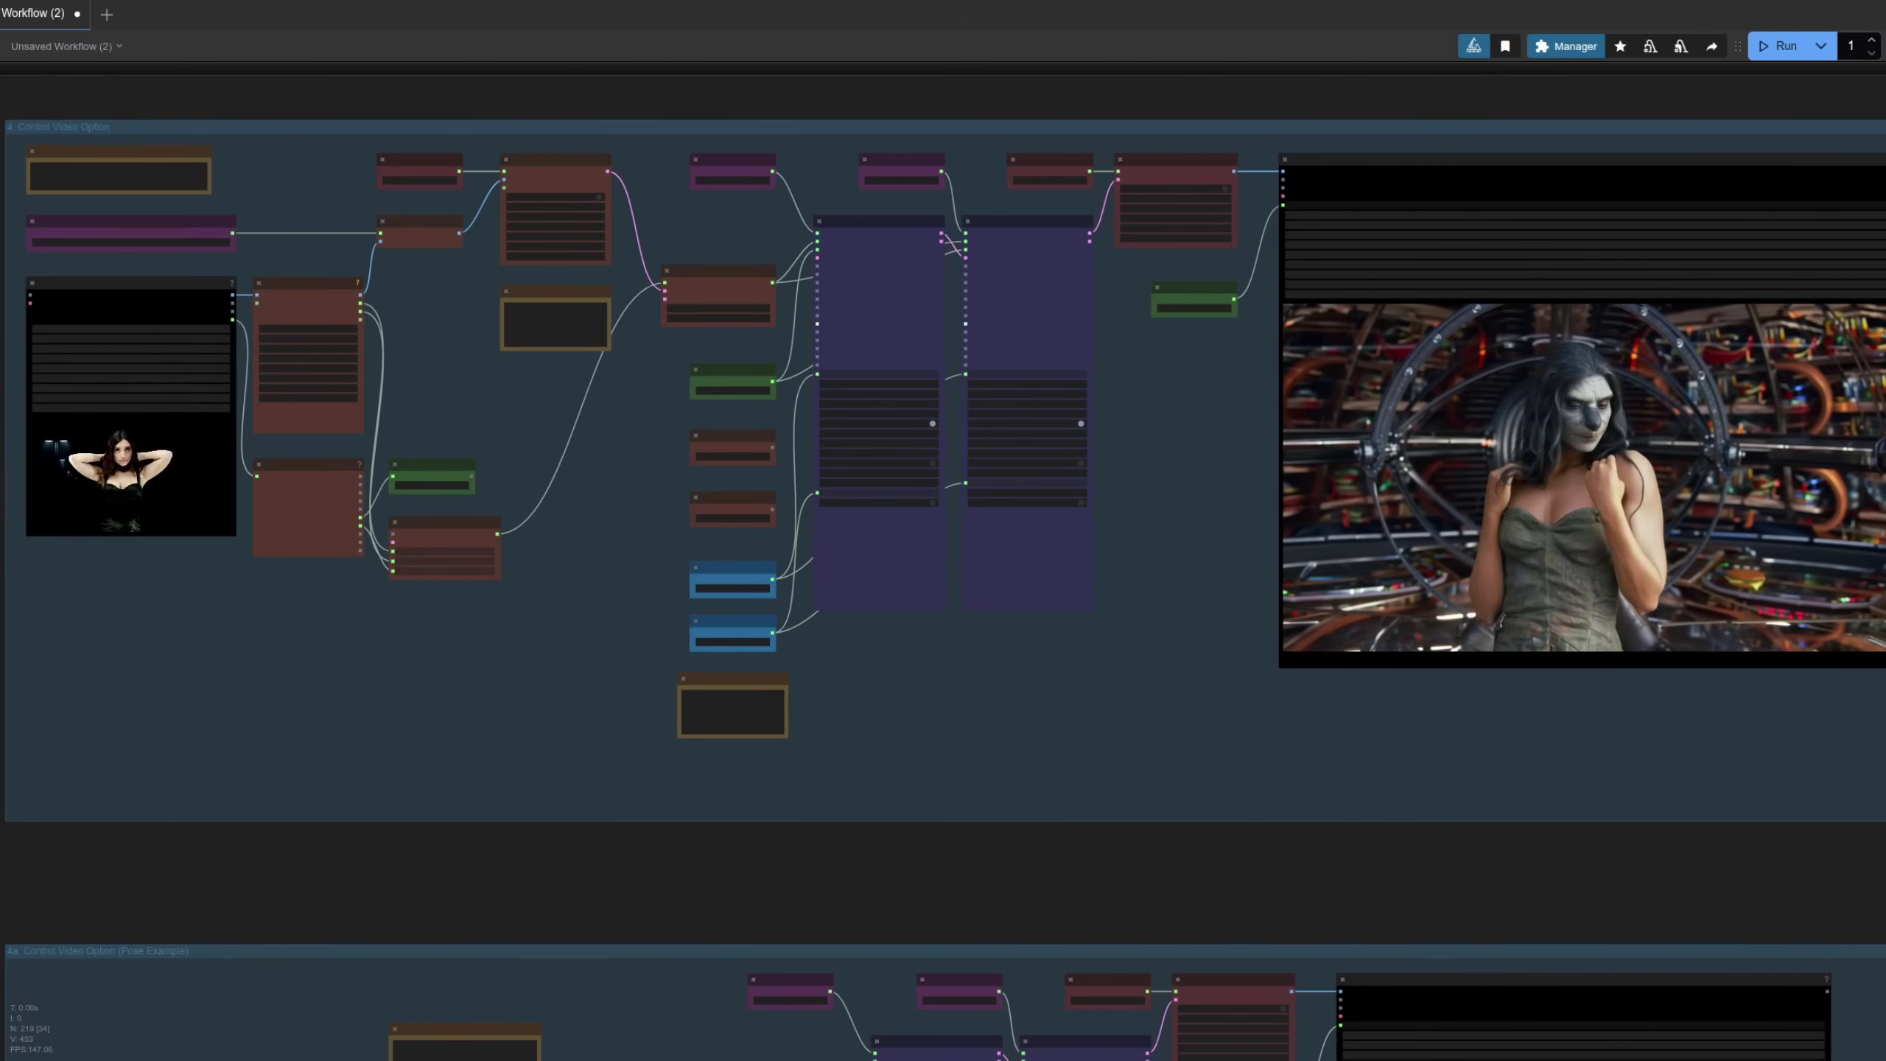
{"action": "key", "text": "0"}
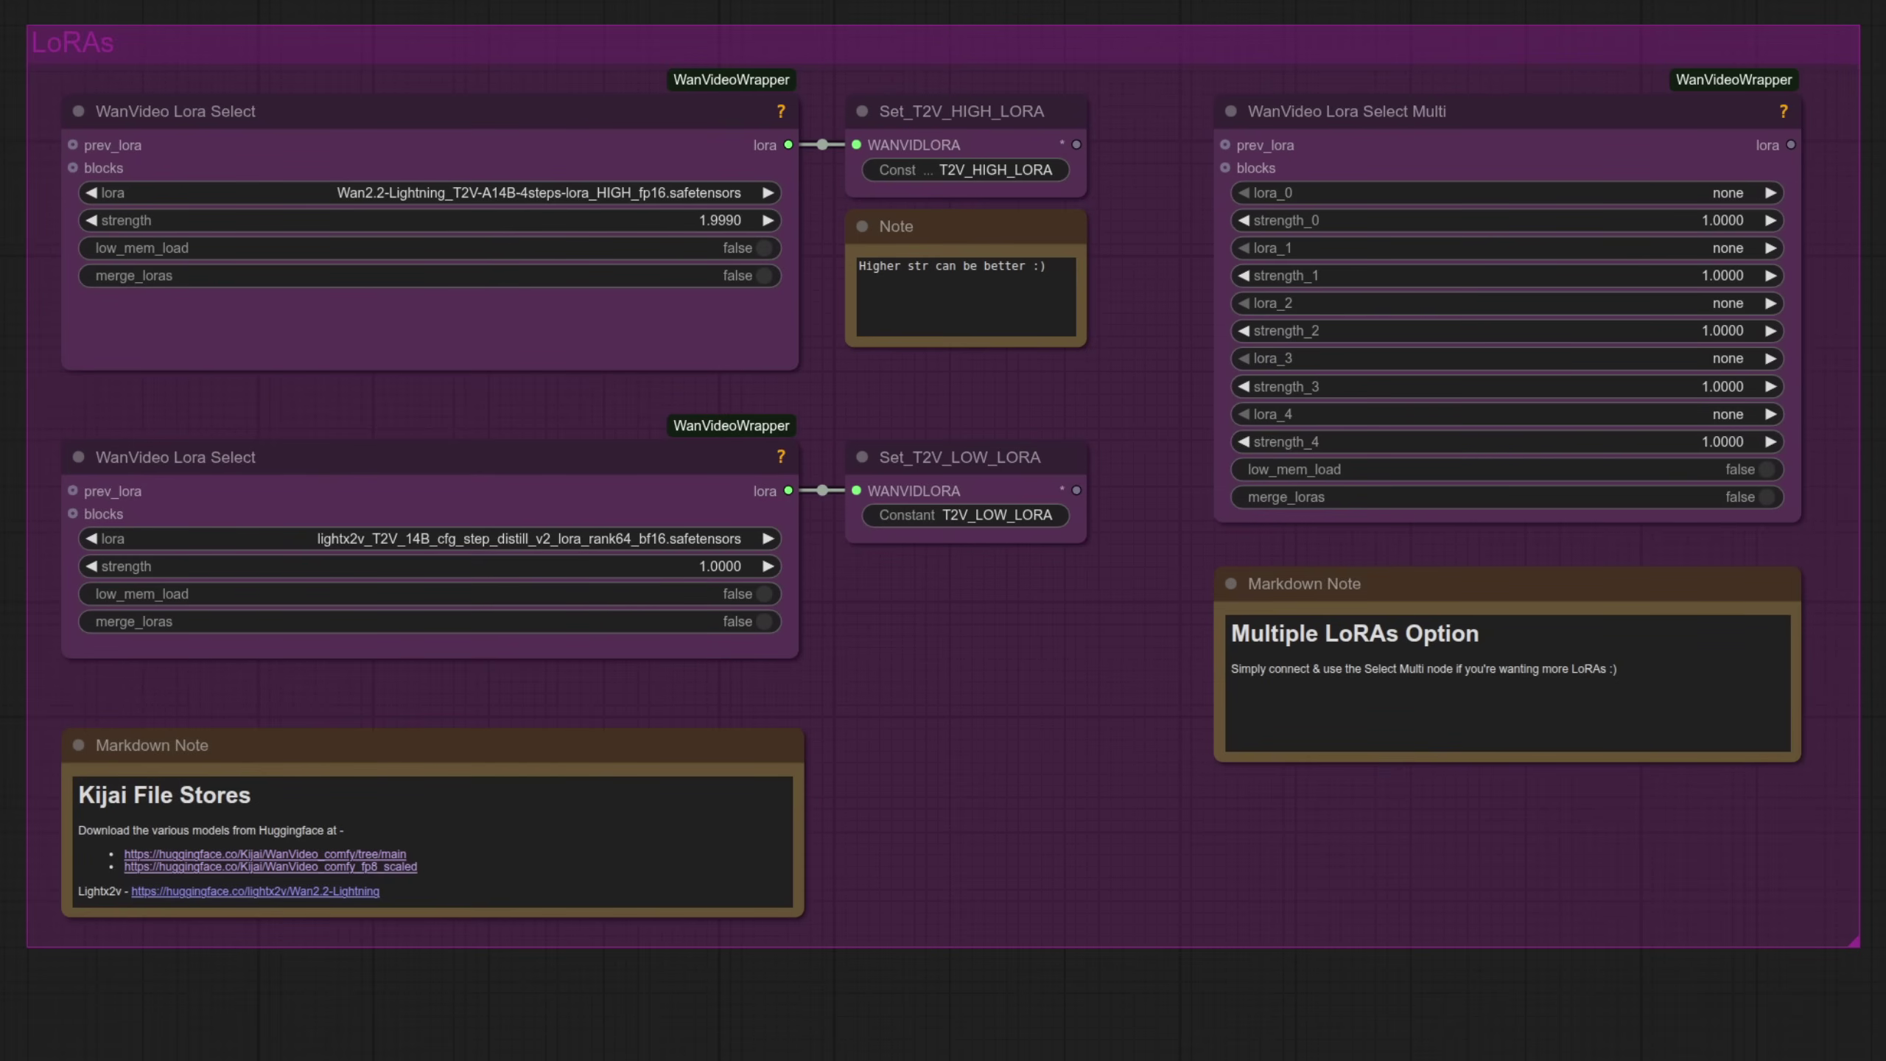
Select the WanVideo Lora Select Multi node in the LoRAs group
{"action": "left_click", "coordinate": [1337, 111]}
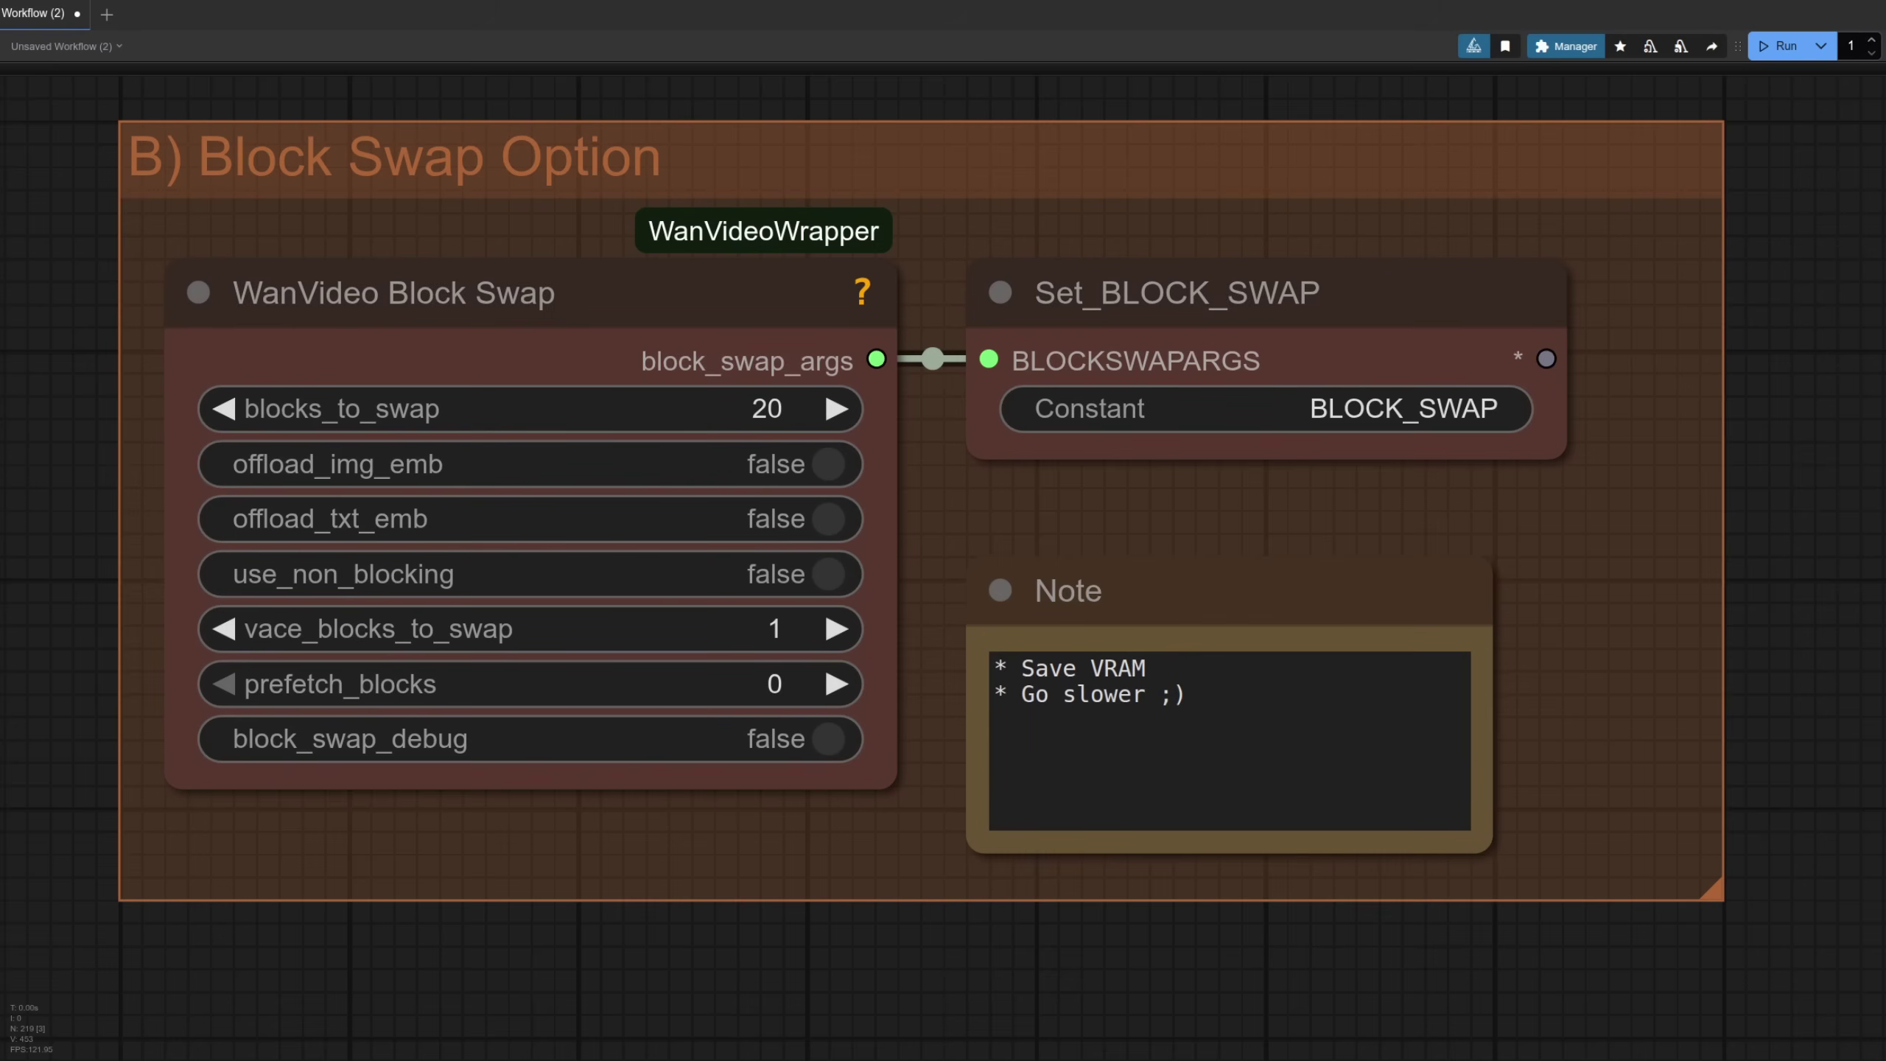
Jump to the C) Experimental Options group, then on to the Prompt group
{"action": "key", "text": "3"}
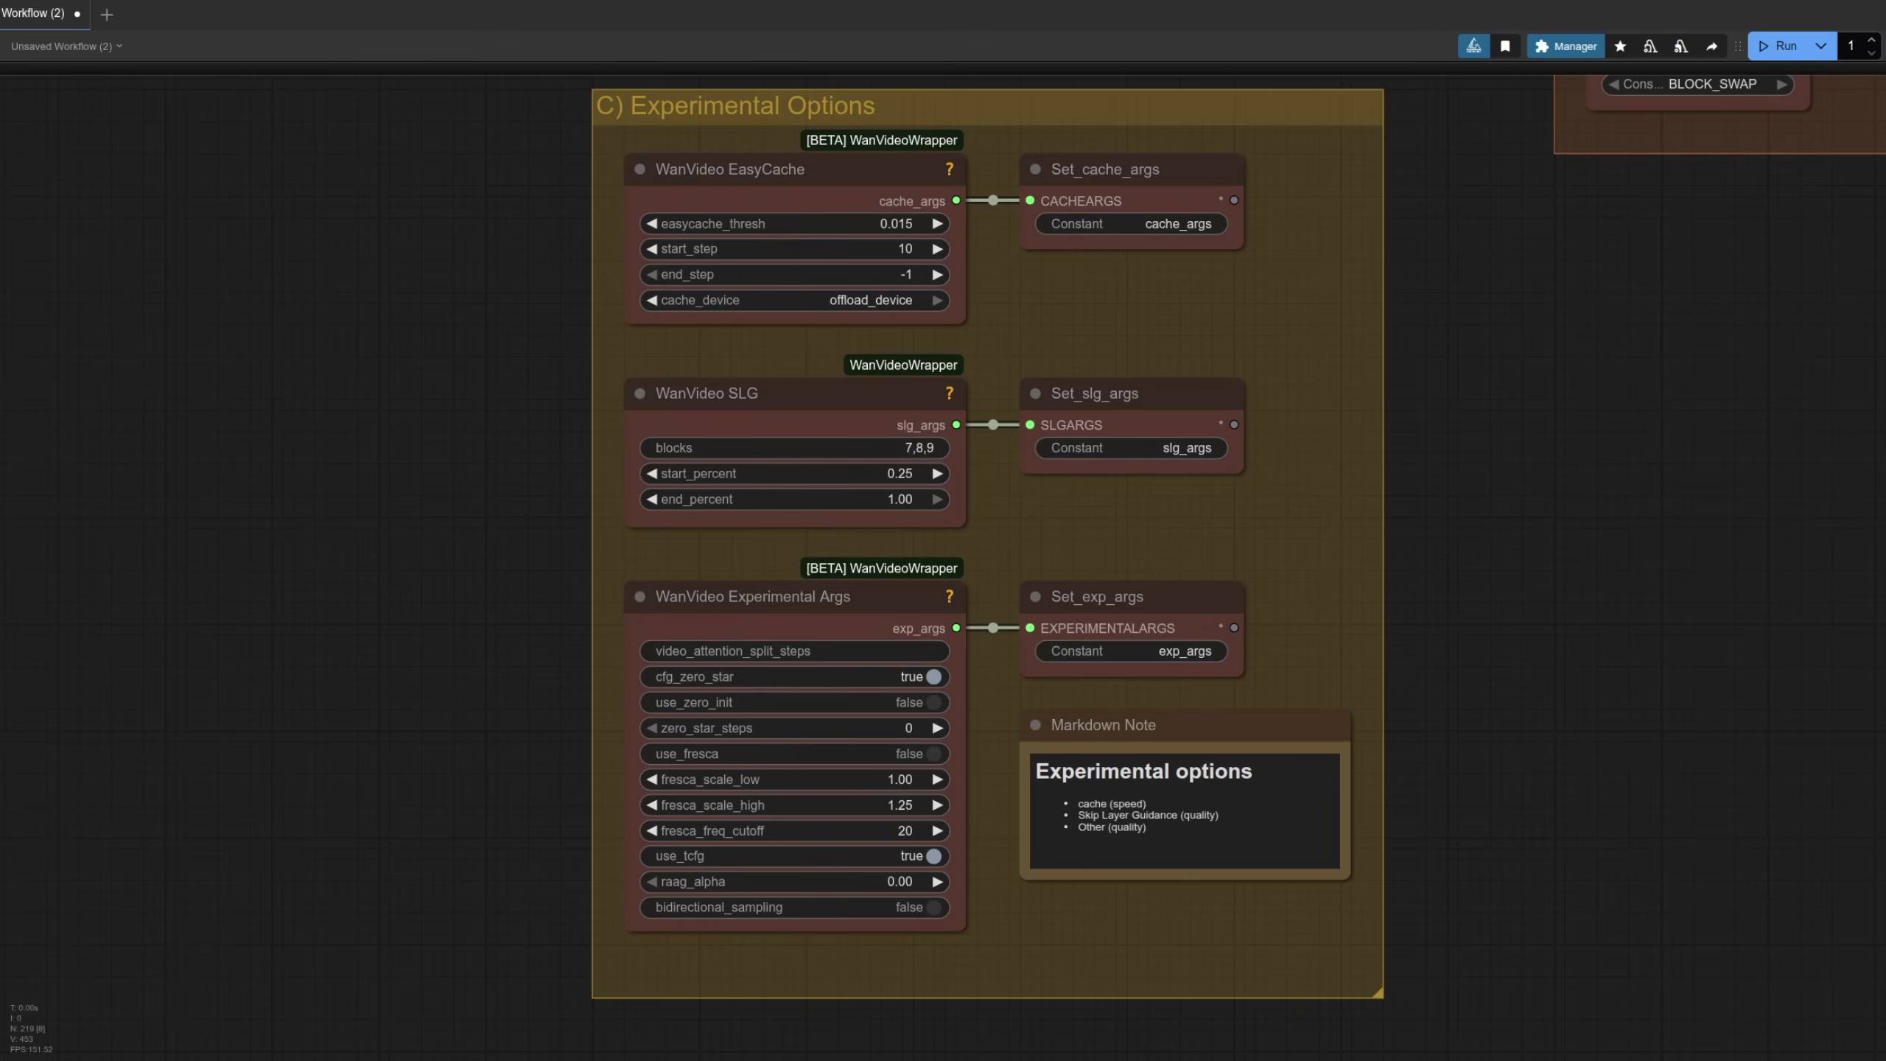
{"action": "key", "text": "2"}
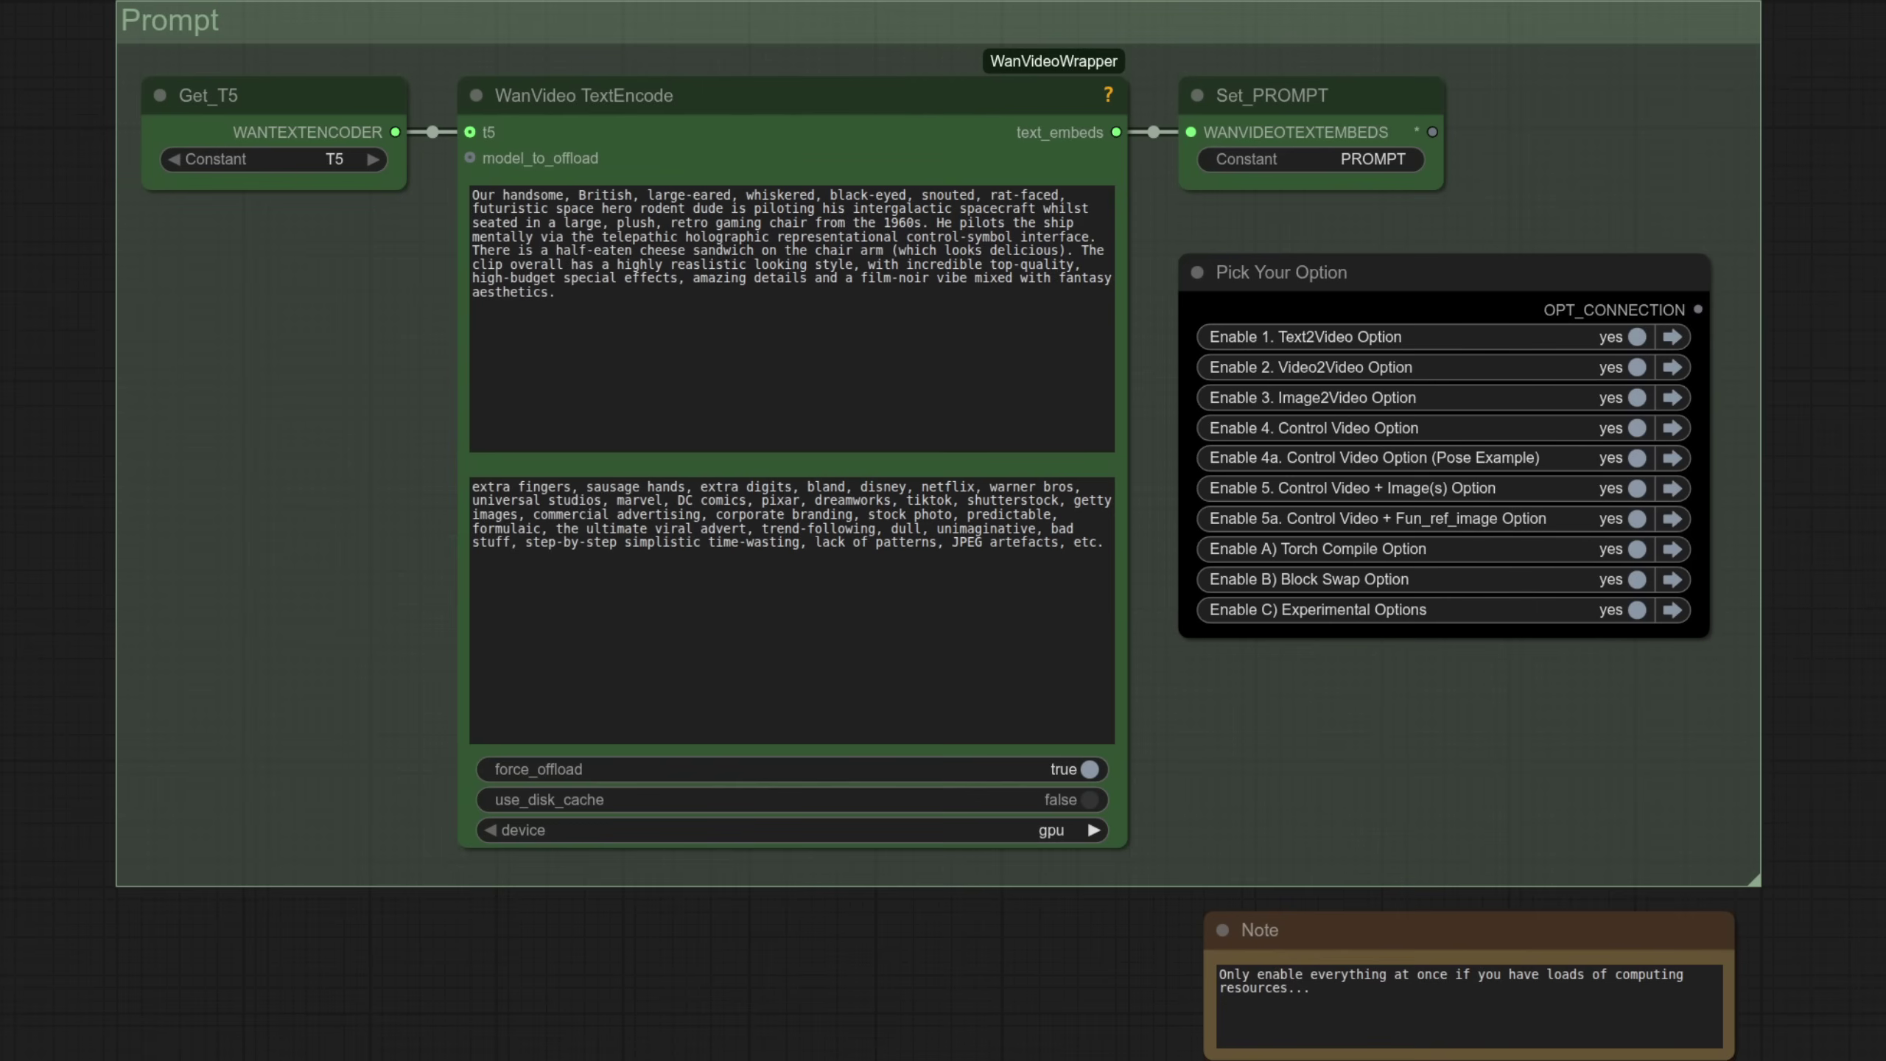
In Pick Your Option, set Enable 1, 3, 4, 4a, 5 and 5a to no, Enable 2 to yes
{"action": "left_click", "coordinate": [1351, 371]}
{"action": "left_click", "coordinate": [1361, 400]}
{"action": "left_click", "coordinate": [1371, 428]}
{"action": "left_click", "coordinate": [1381, 458]}
{"action": "left_click", "coordinate": [1388, 490]}
{"action": "left_click", "coordinate": [1393, 519]}
{"action": "left_click", "coordinate": [1450, 336]}
{"action": "left_click", "coordinate": [1459, 367]}
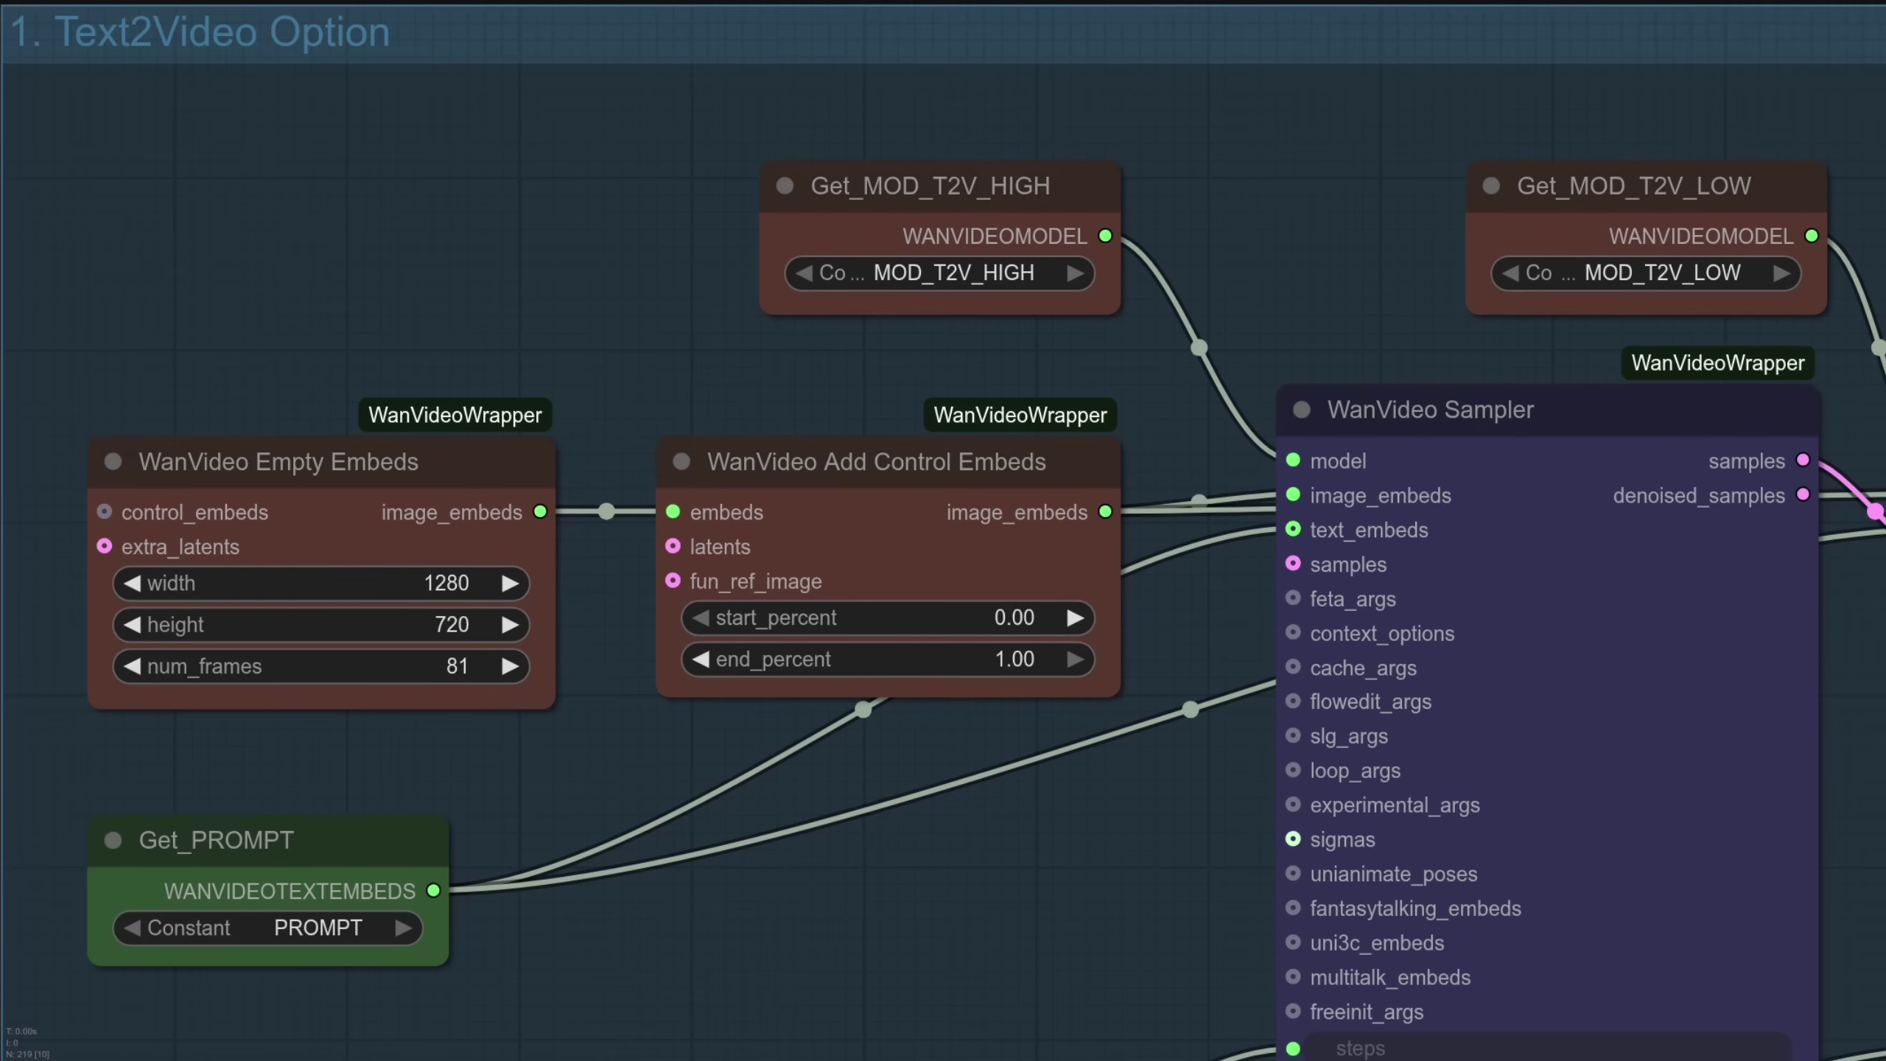
Select the Add Control Embeds node in the Text2Video group
{"action": "left_click", "coordinate": [891, 518]}
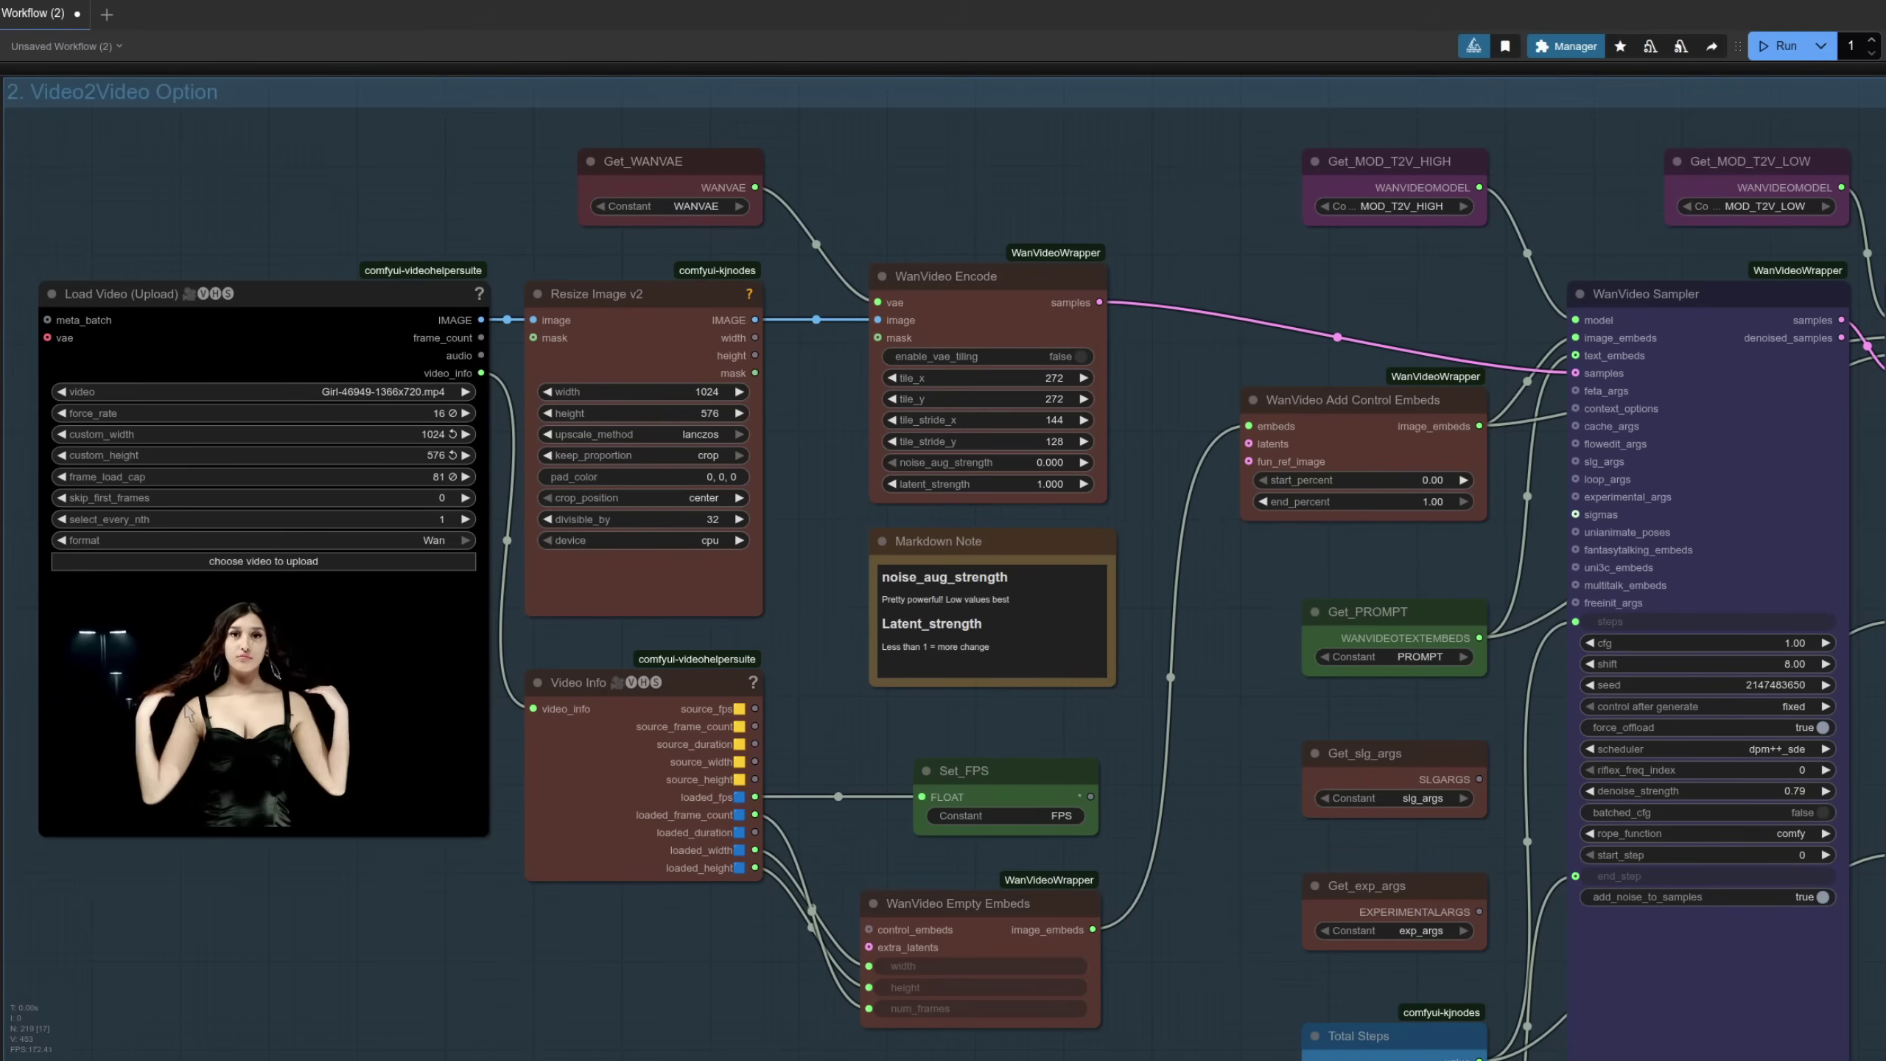
{"action": "left_click", "coordinate": [999, 321]}
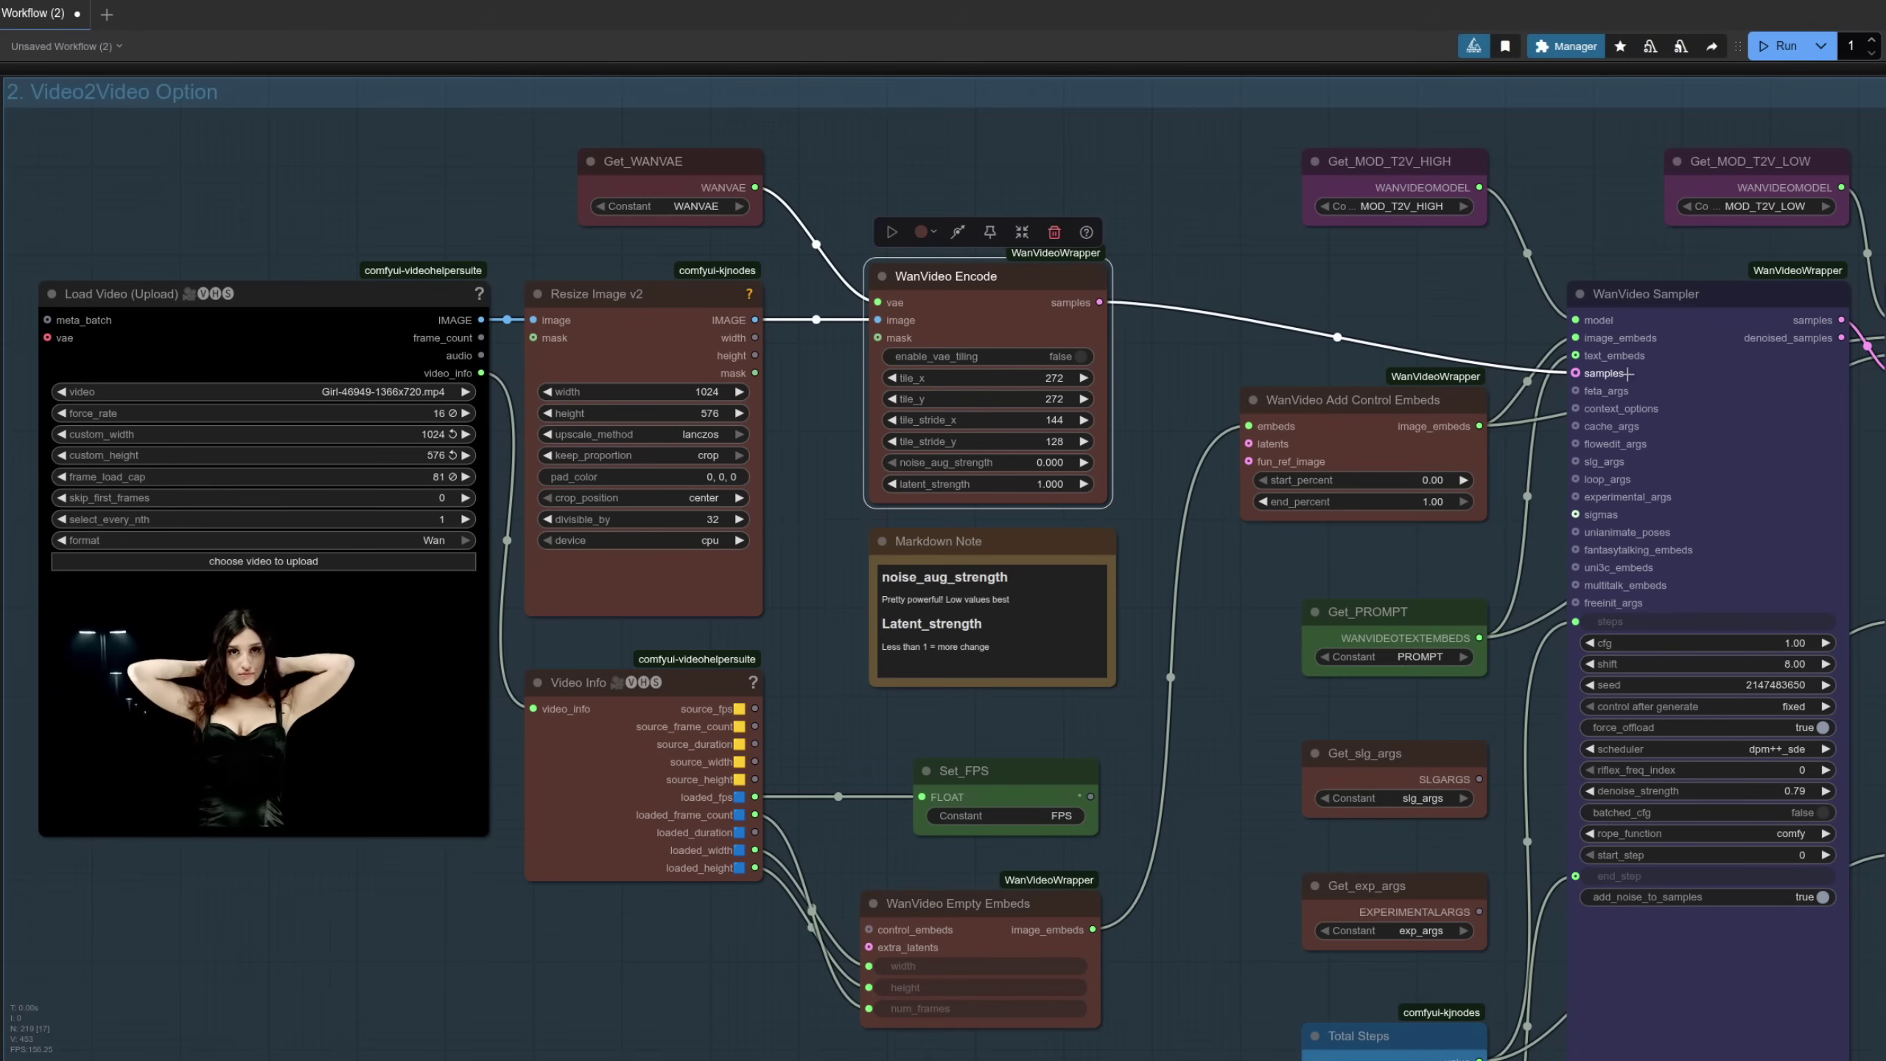
{"action": "scroll", "coordinate": [1054, 420], "scroll_direction": "up", "scroll_amount": 6}
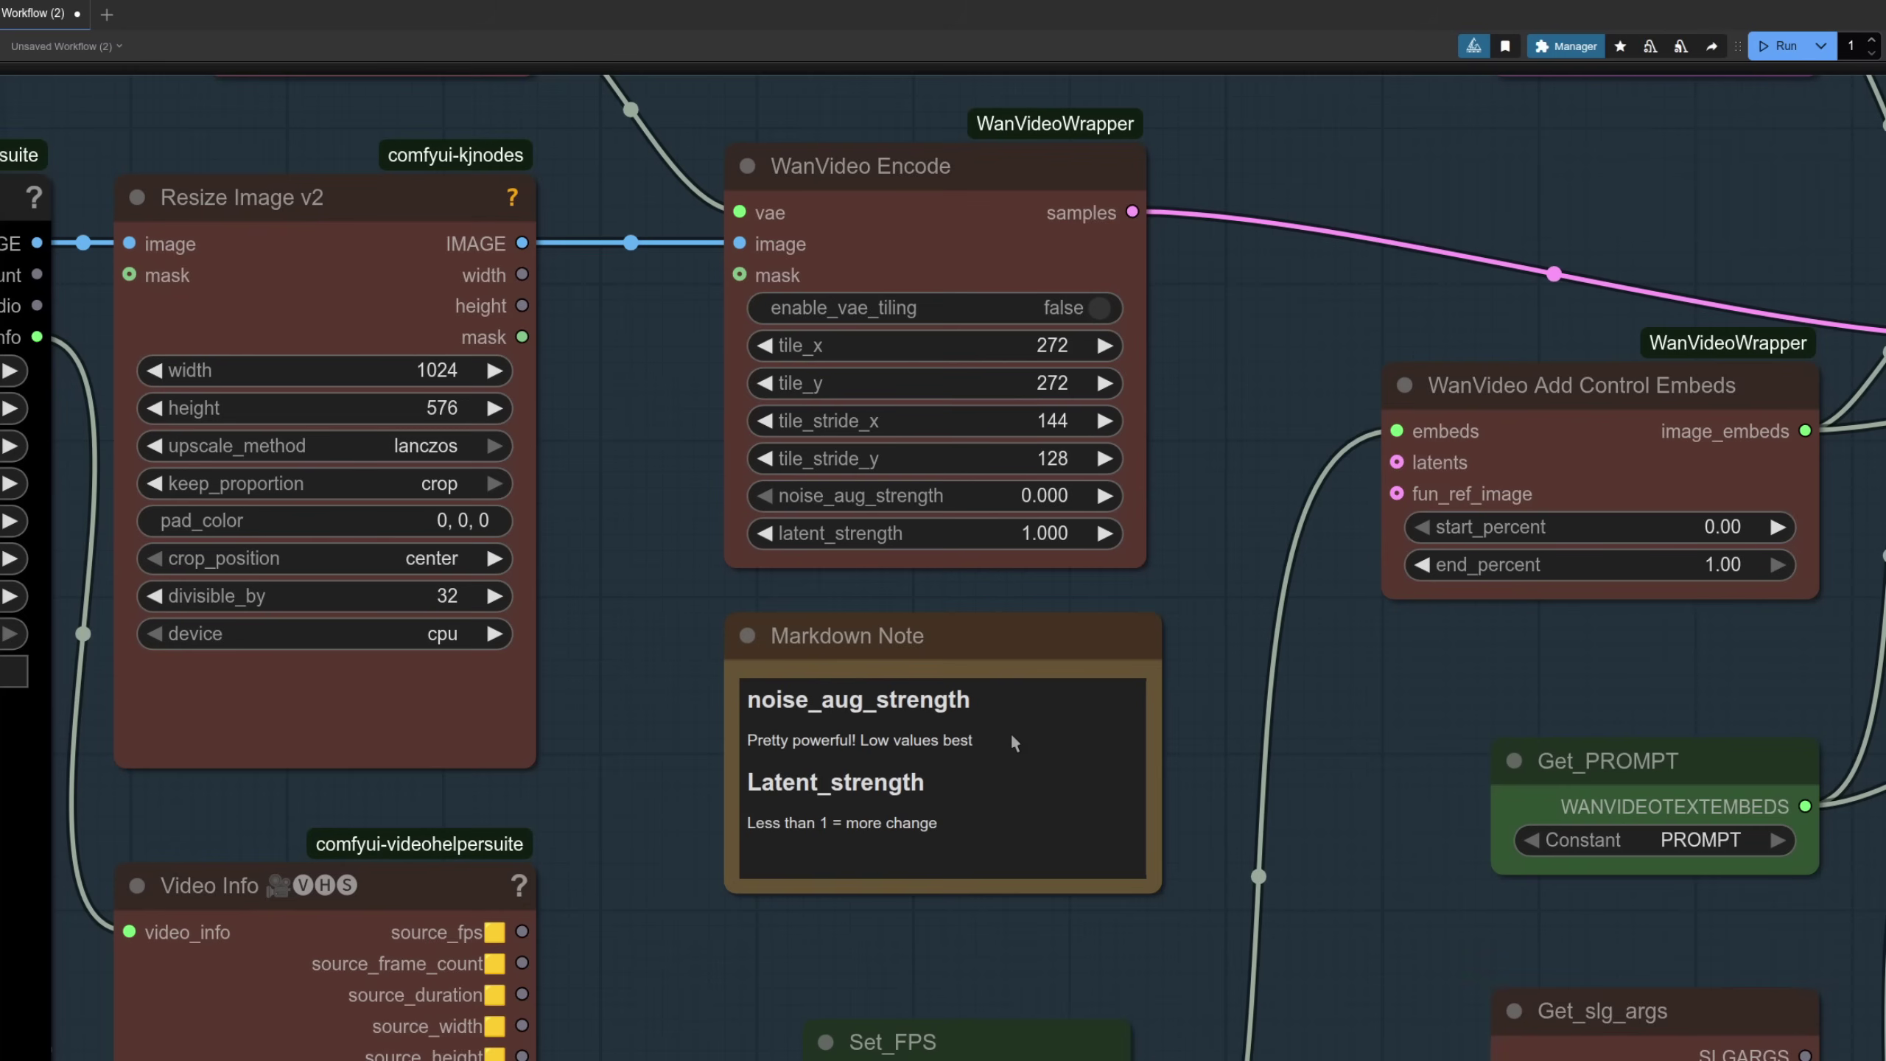
{"action": "left_click", "coordinate": [1104, 496]}
{"action": "left_click", "coordinate": [765, 496]}
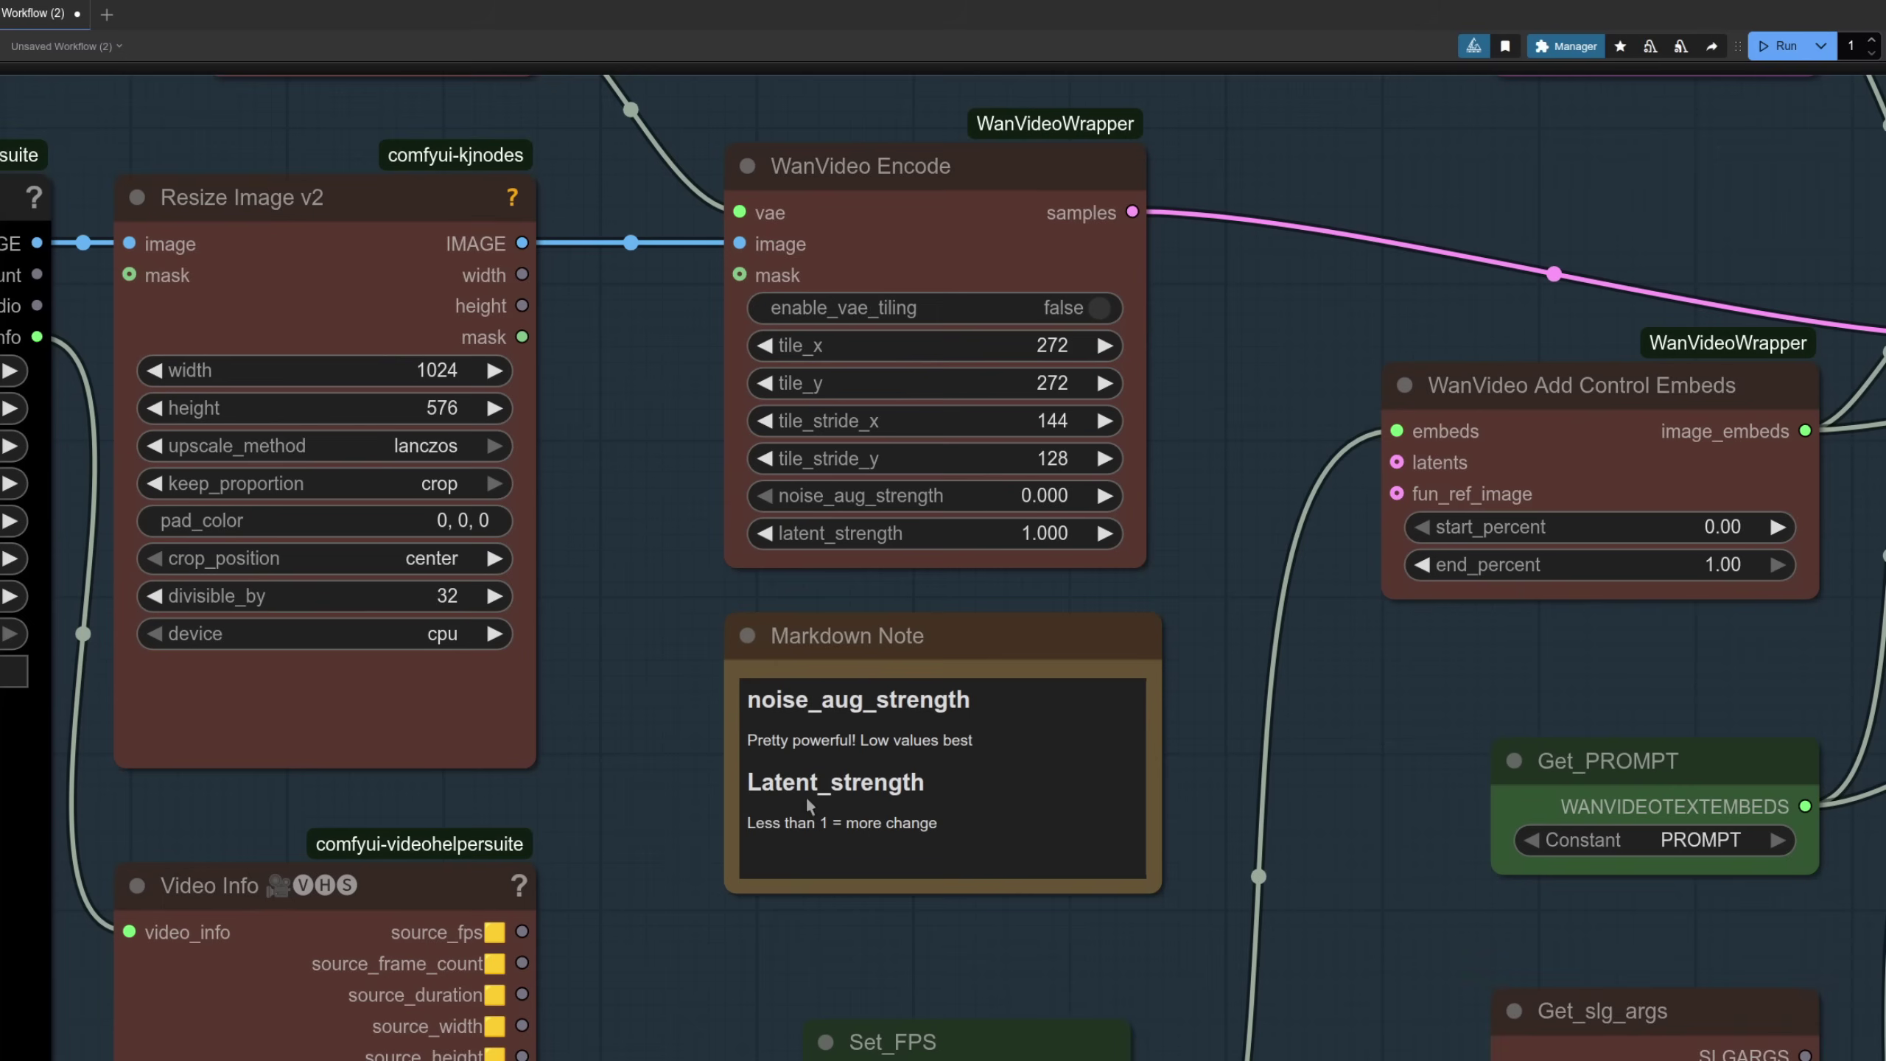
{"action": "left_click", "coordinate": [765, 533]}
{"action": "scroll", "coordinate": [1123, 567], "scroll_direction": "down", "scroll_amount": 8}
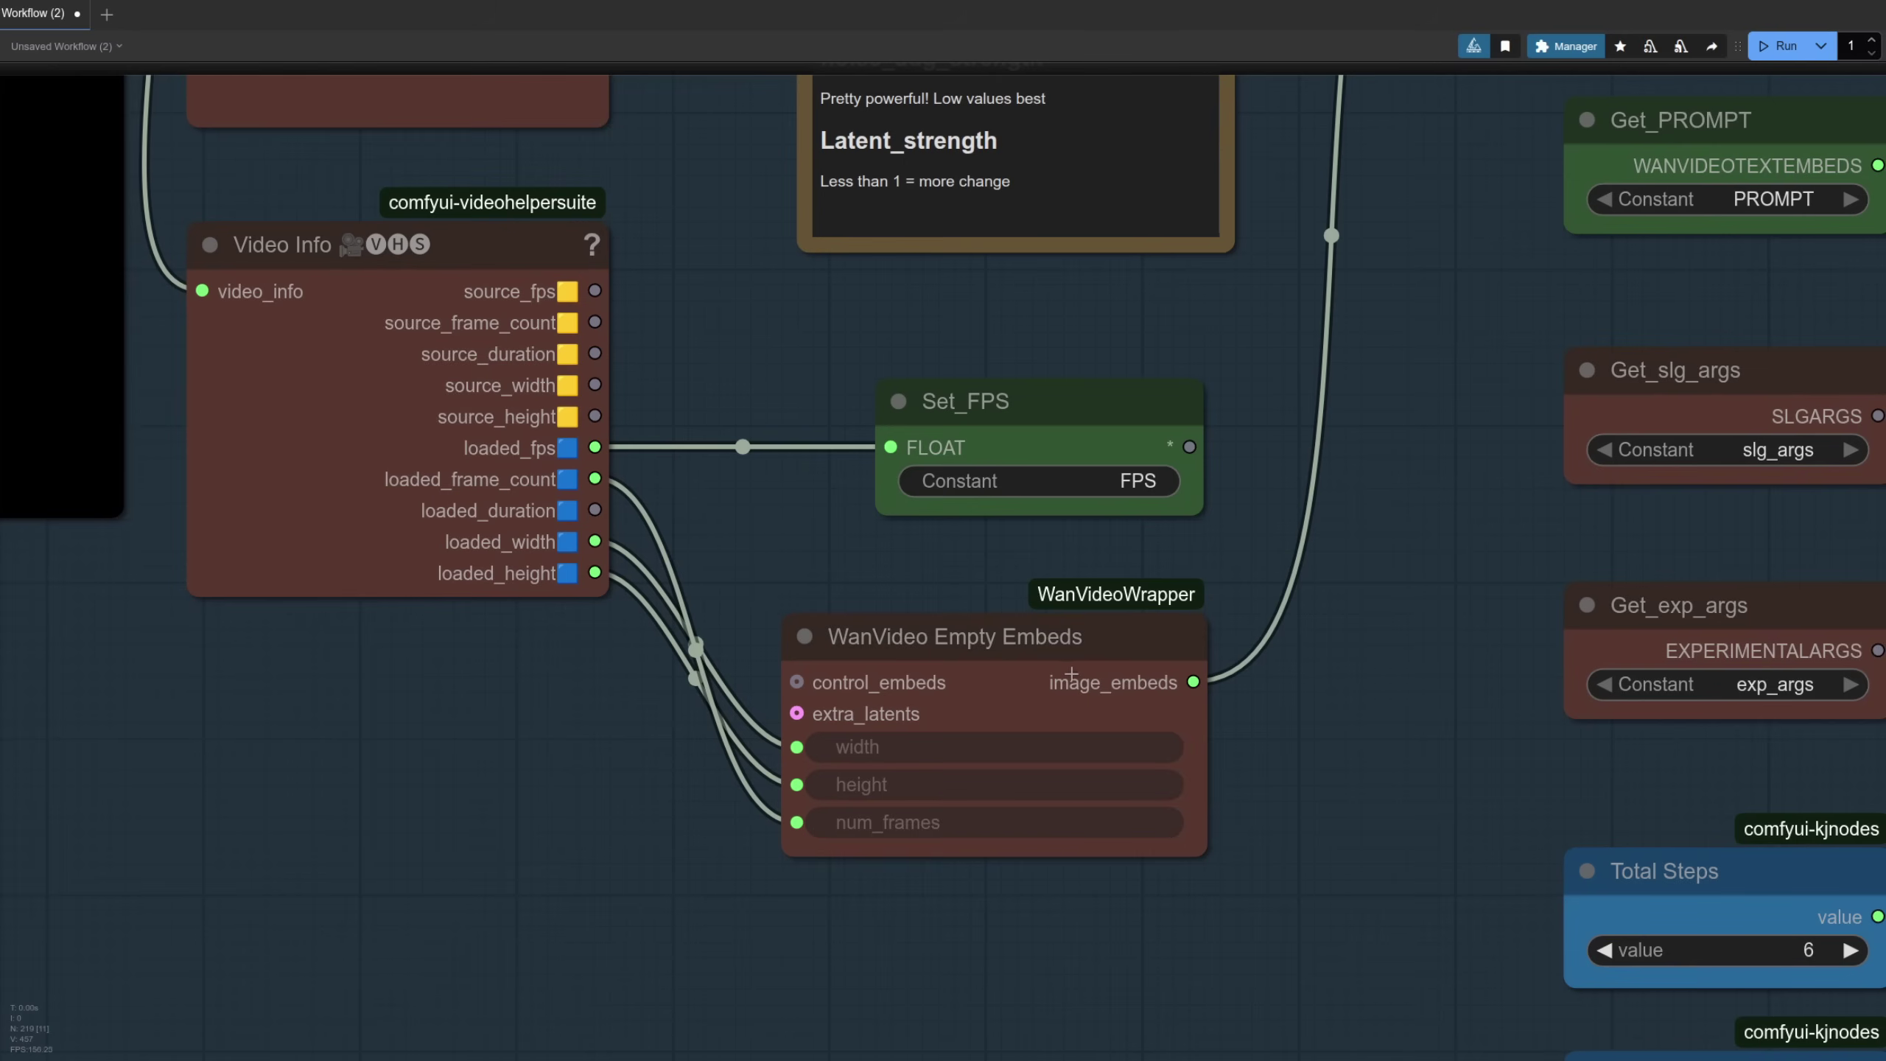
{"action": "left_click_drag", "start_coordinate": [1463, 247], "coordinate": [912, 933]}
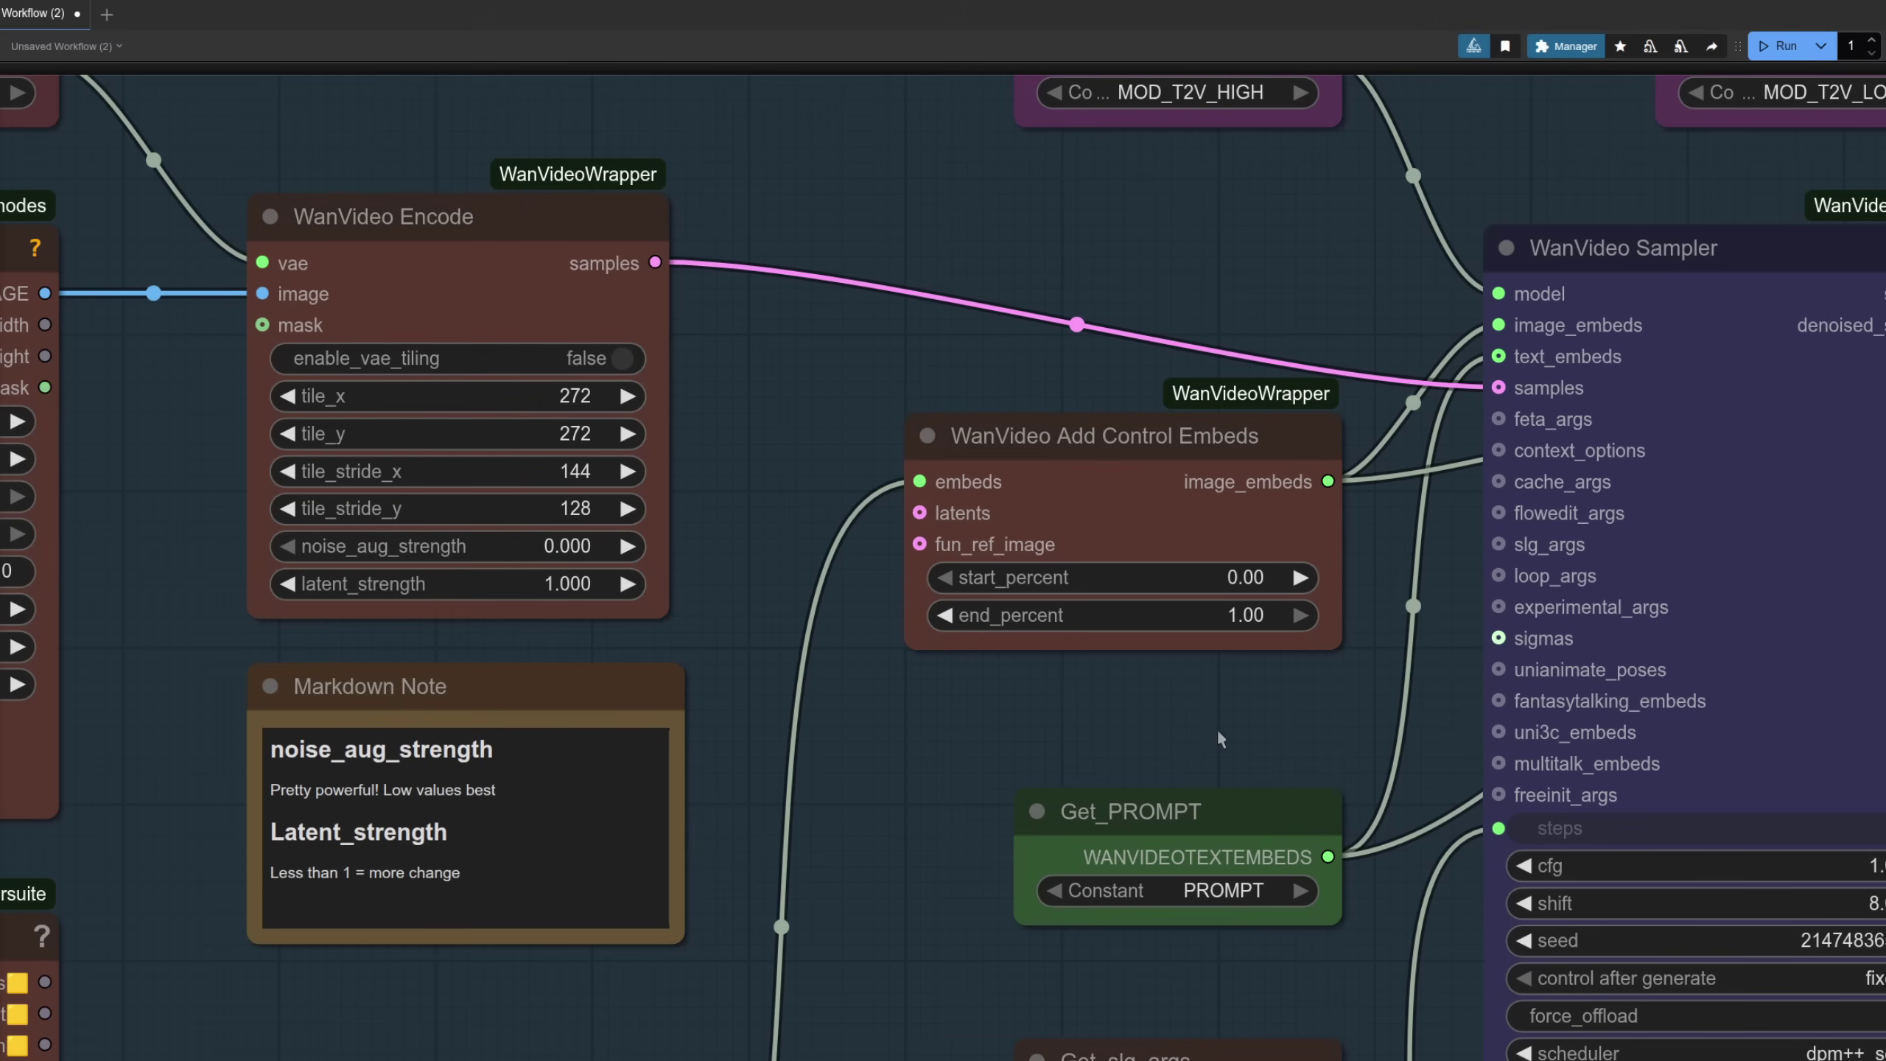
{"action": "left_click_drag", "start_coordinate": [1372, 991], "coordinate": [661, 382]}
{"action": "scroll", "coordinate": [661, 382], "scroll_direction": "down", "scroll_amount": 3}
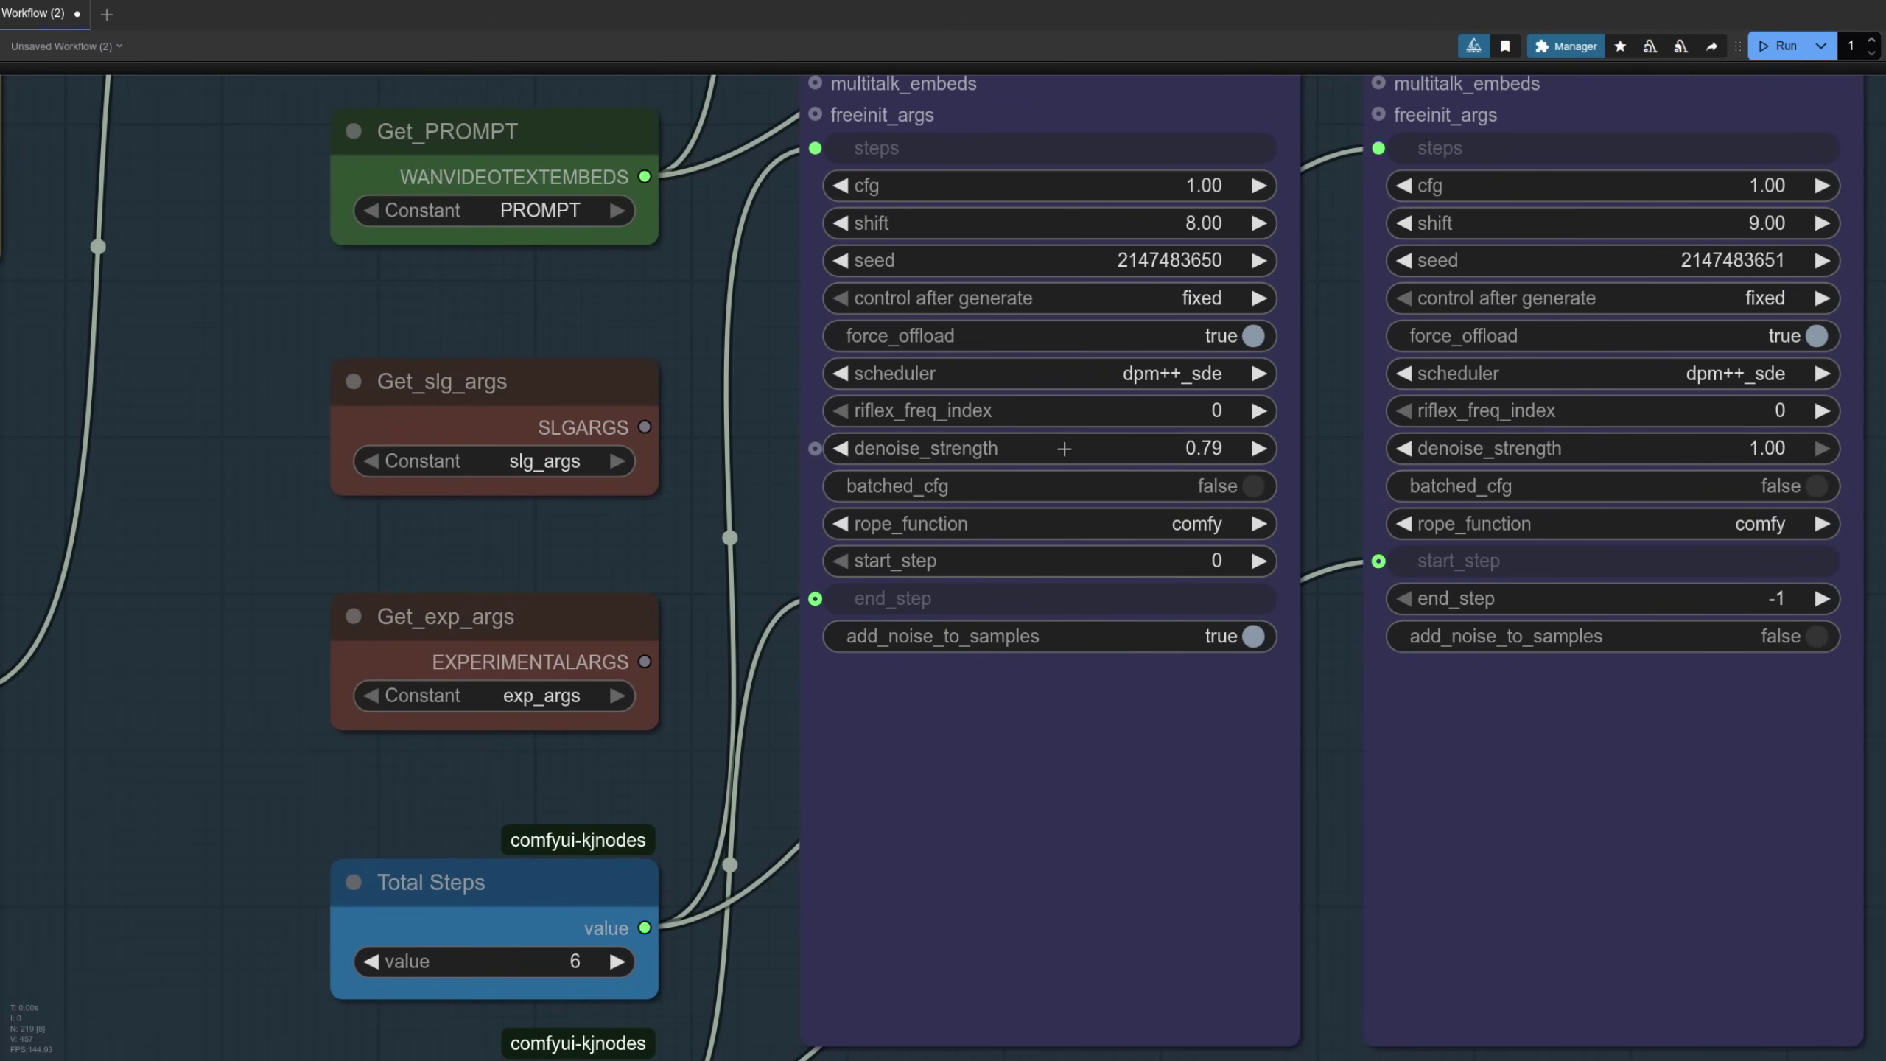
{"action": "scroll", "coordinate": [1322, 743], "scroll_direction": "down", "scroll_amount": 10}
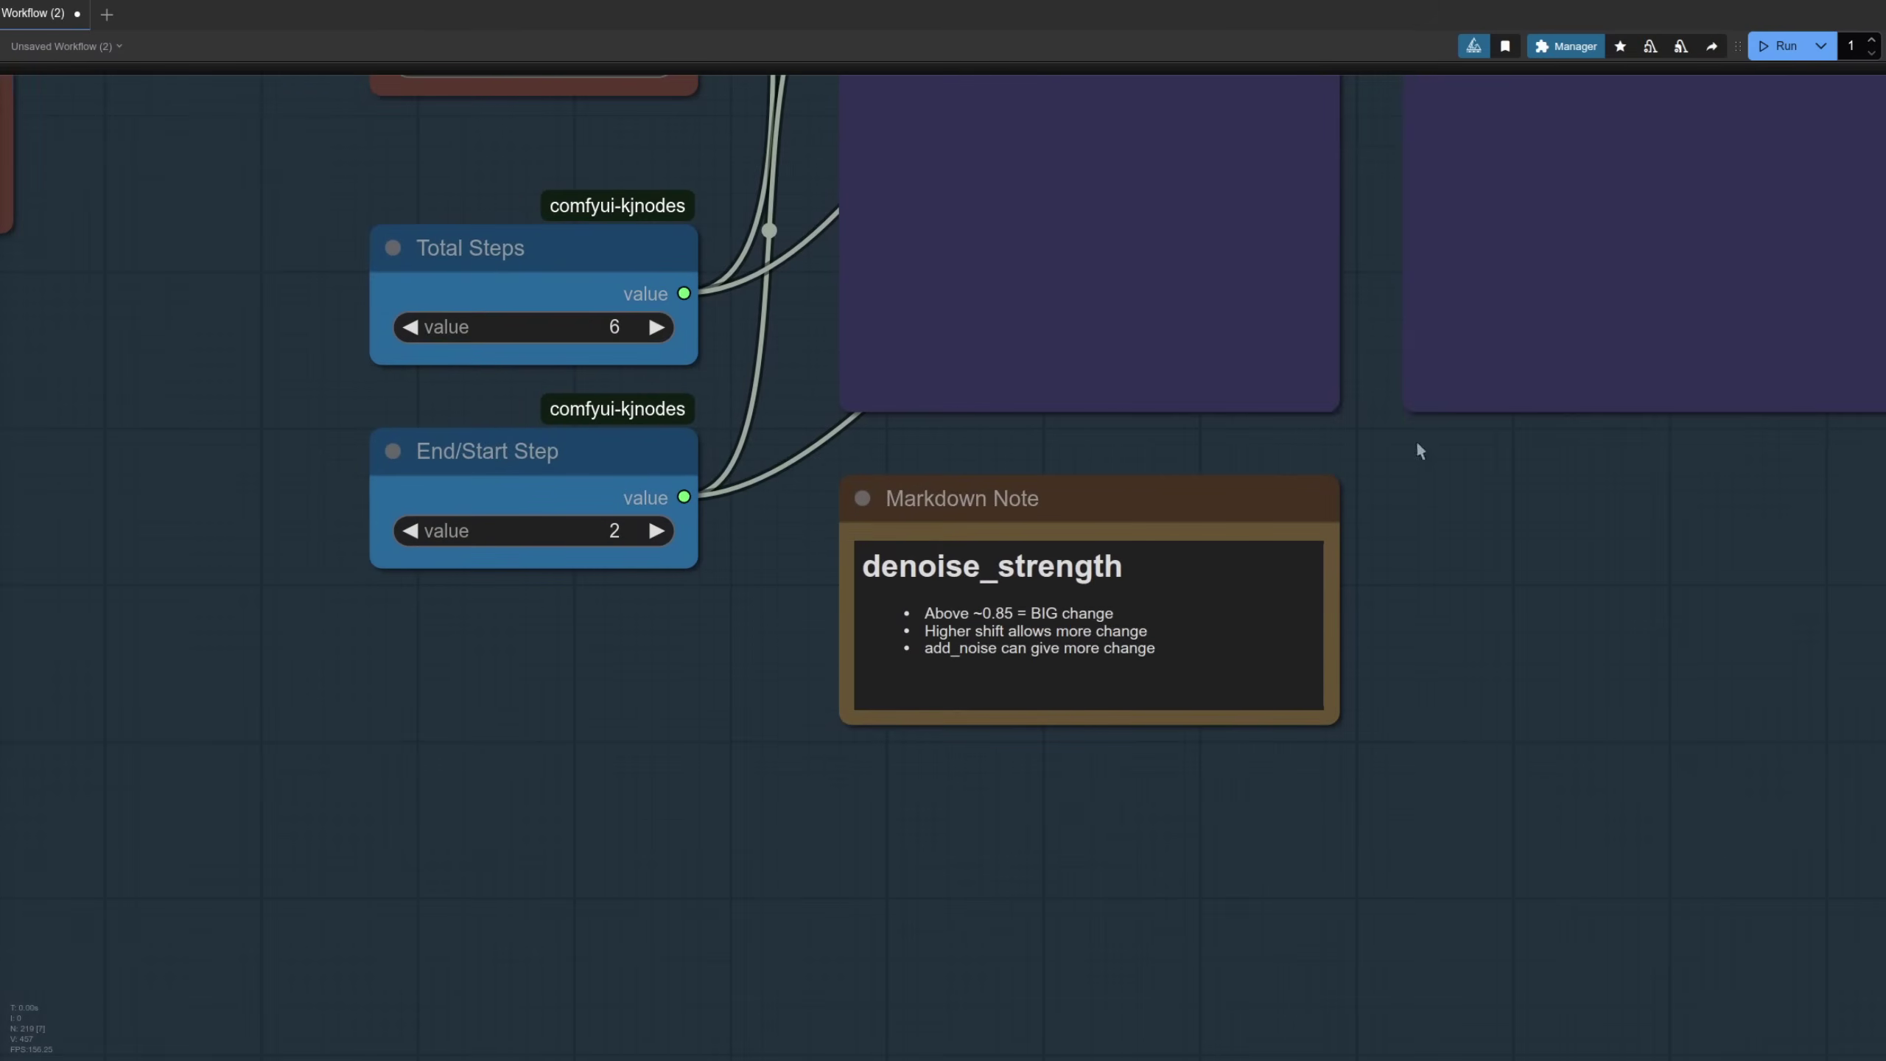
{"action": "scroll", "coordinate": [1363, 609], "scroll_direction": "up", "scroll_amount": 5}
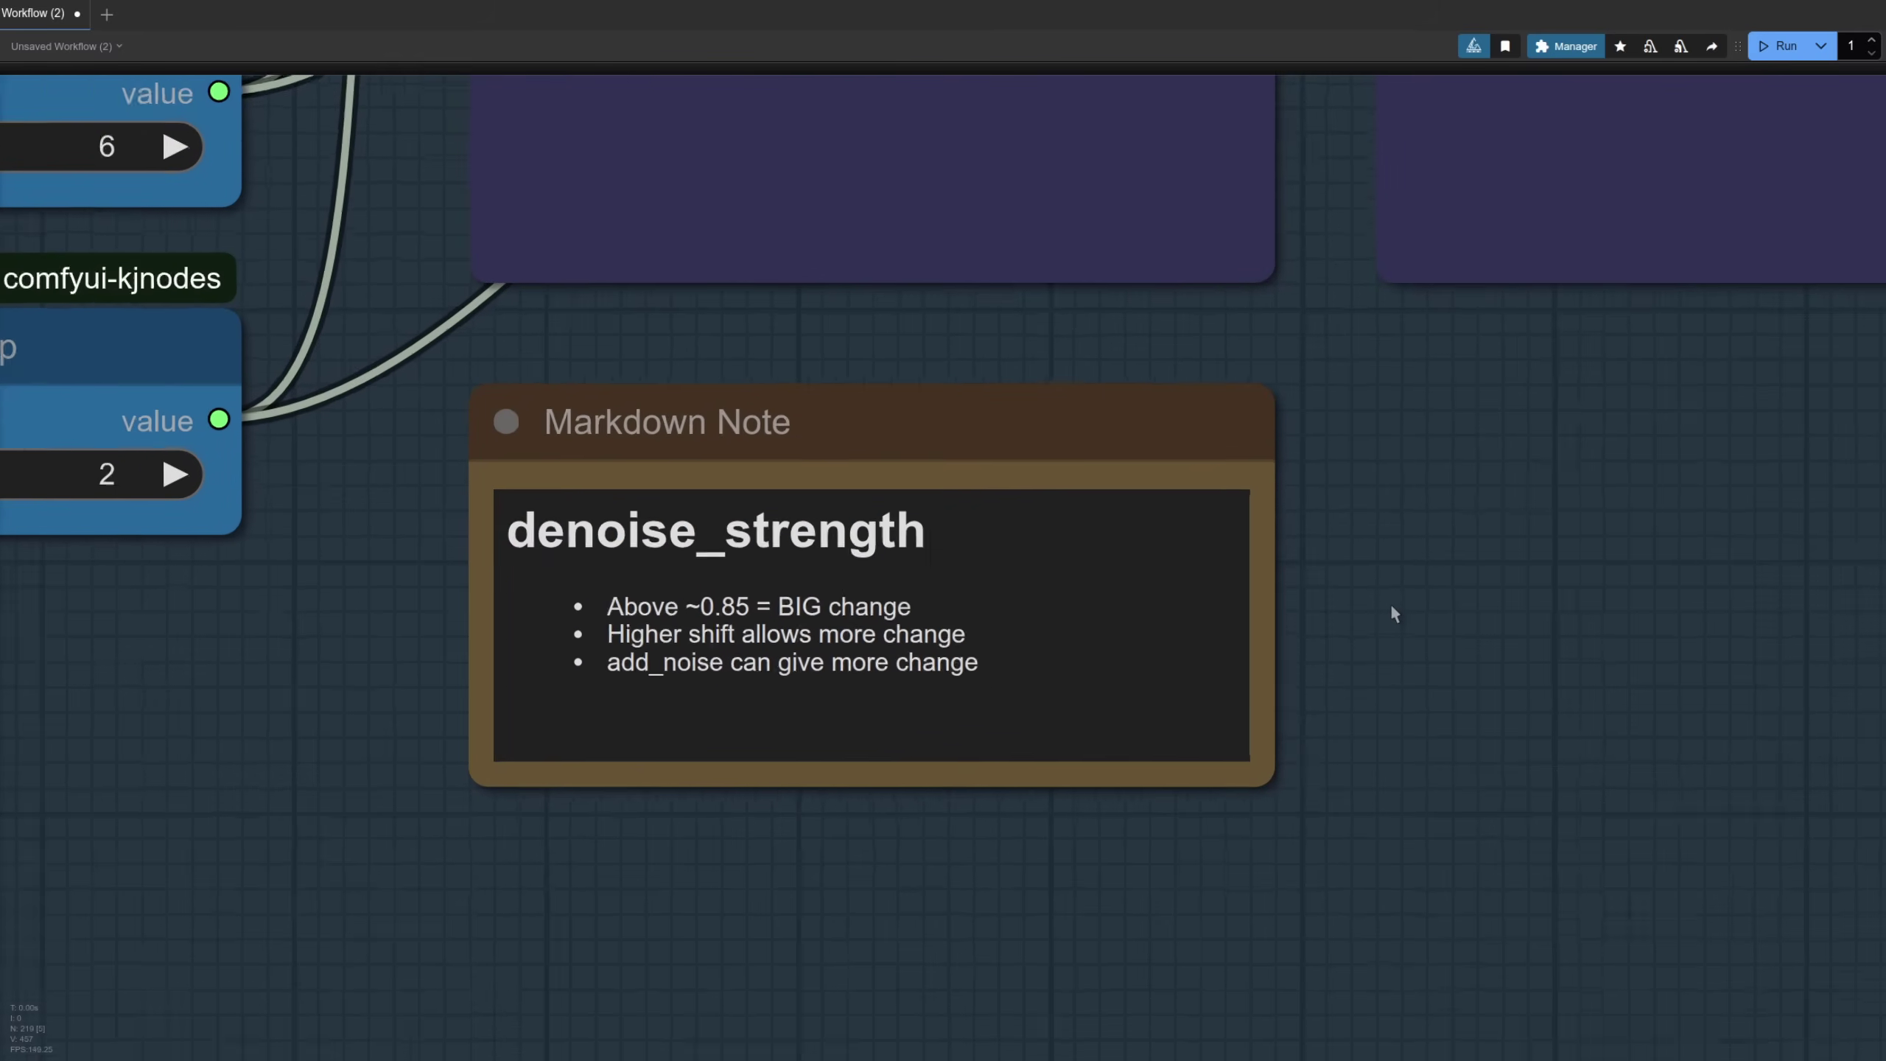
{"action": "scroll", "coordinate": [1393, 611], "scroll_direction": "up", "scroll_amount": 1}
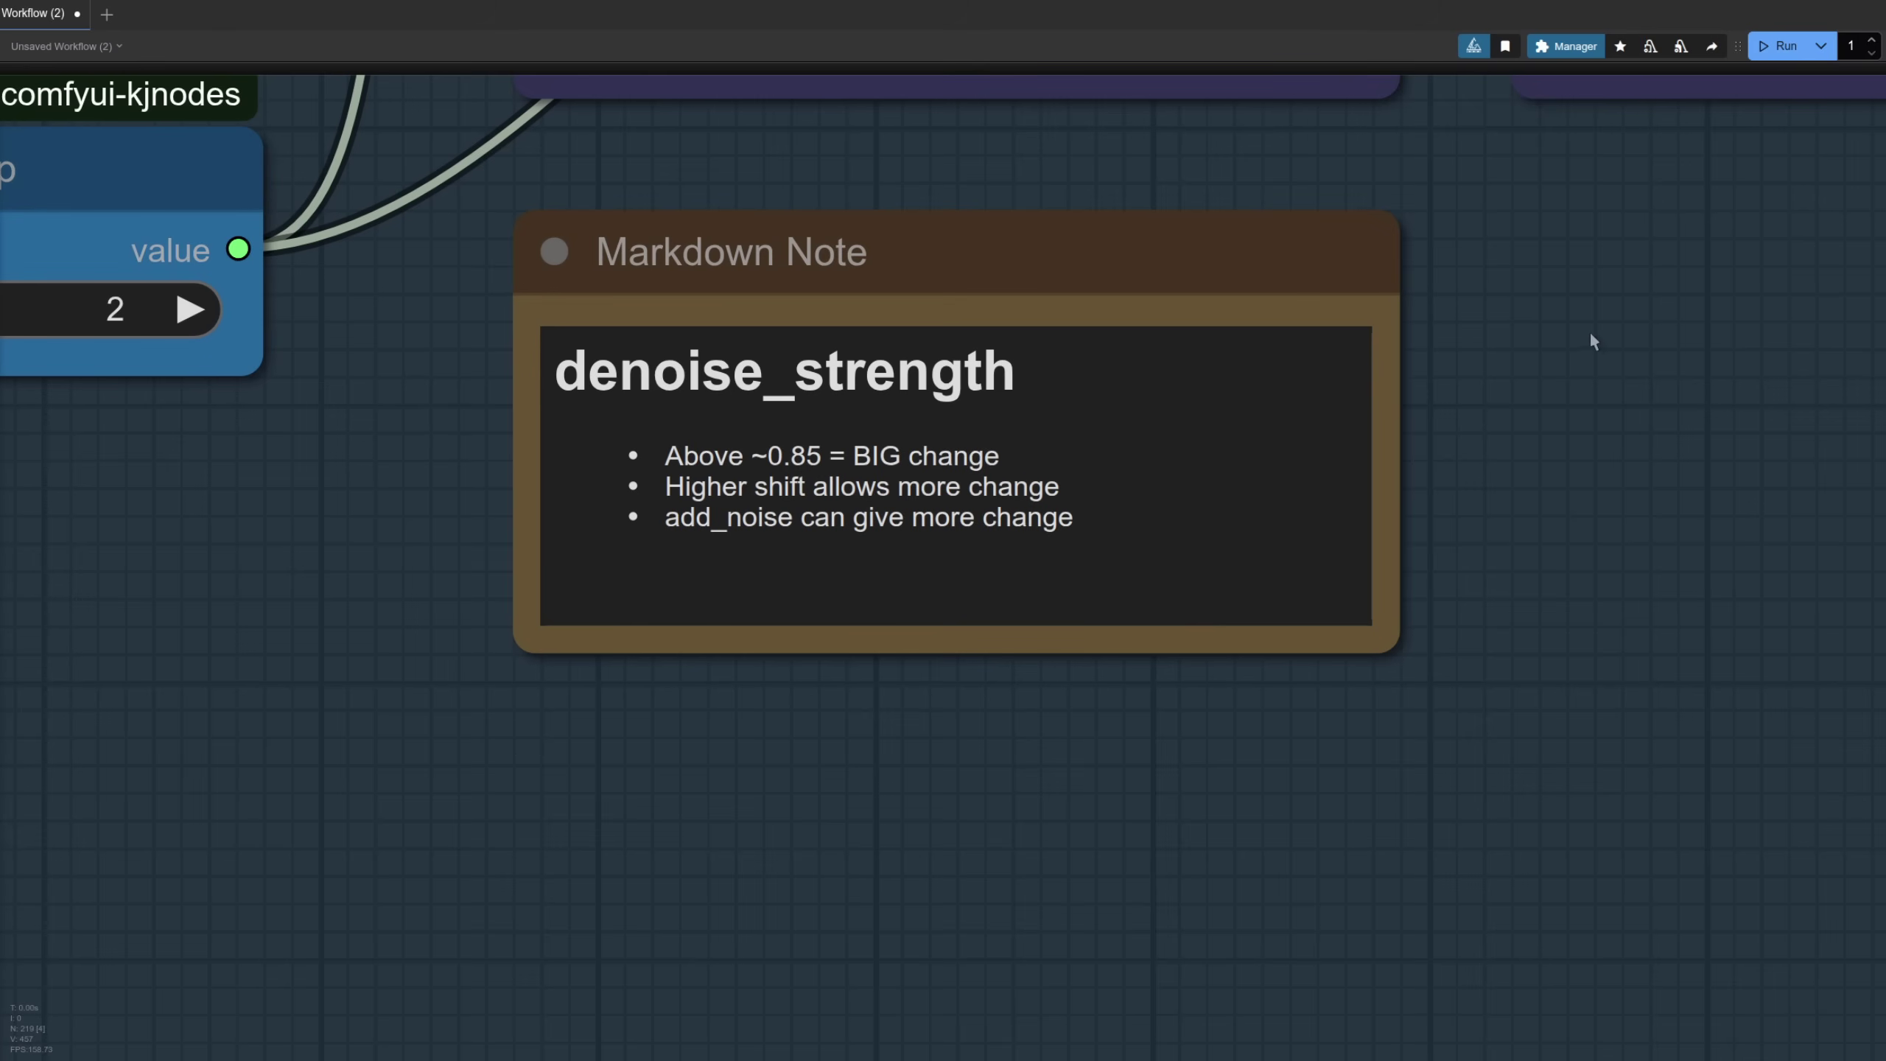
{"action": "scroll", "coordinate": [1589, 332], "scroll_direction": "up", "scroll_amount": 10}
{"action": "scroll", "coordinate": [1529, 669], "scroll_direction": "up", "scroll_amount": 6}
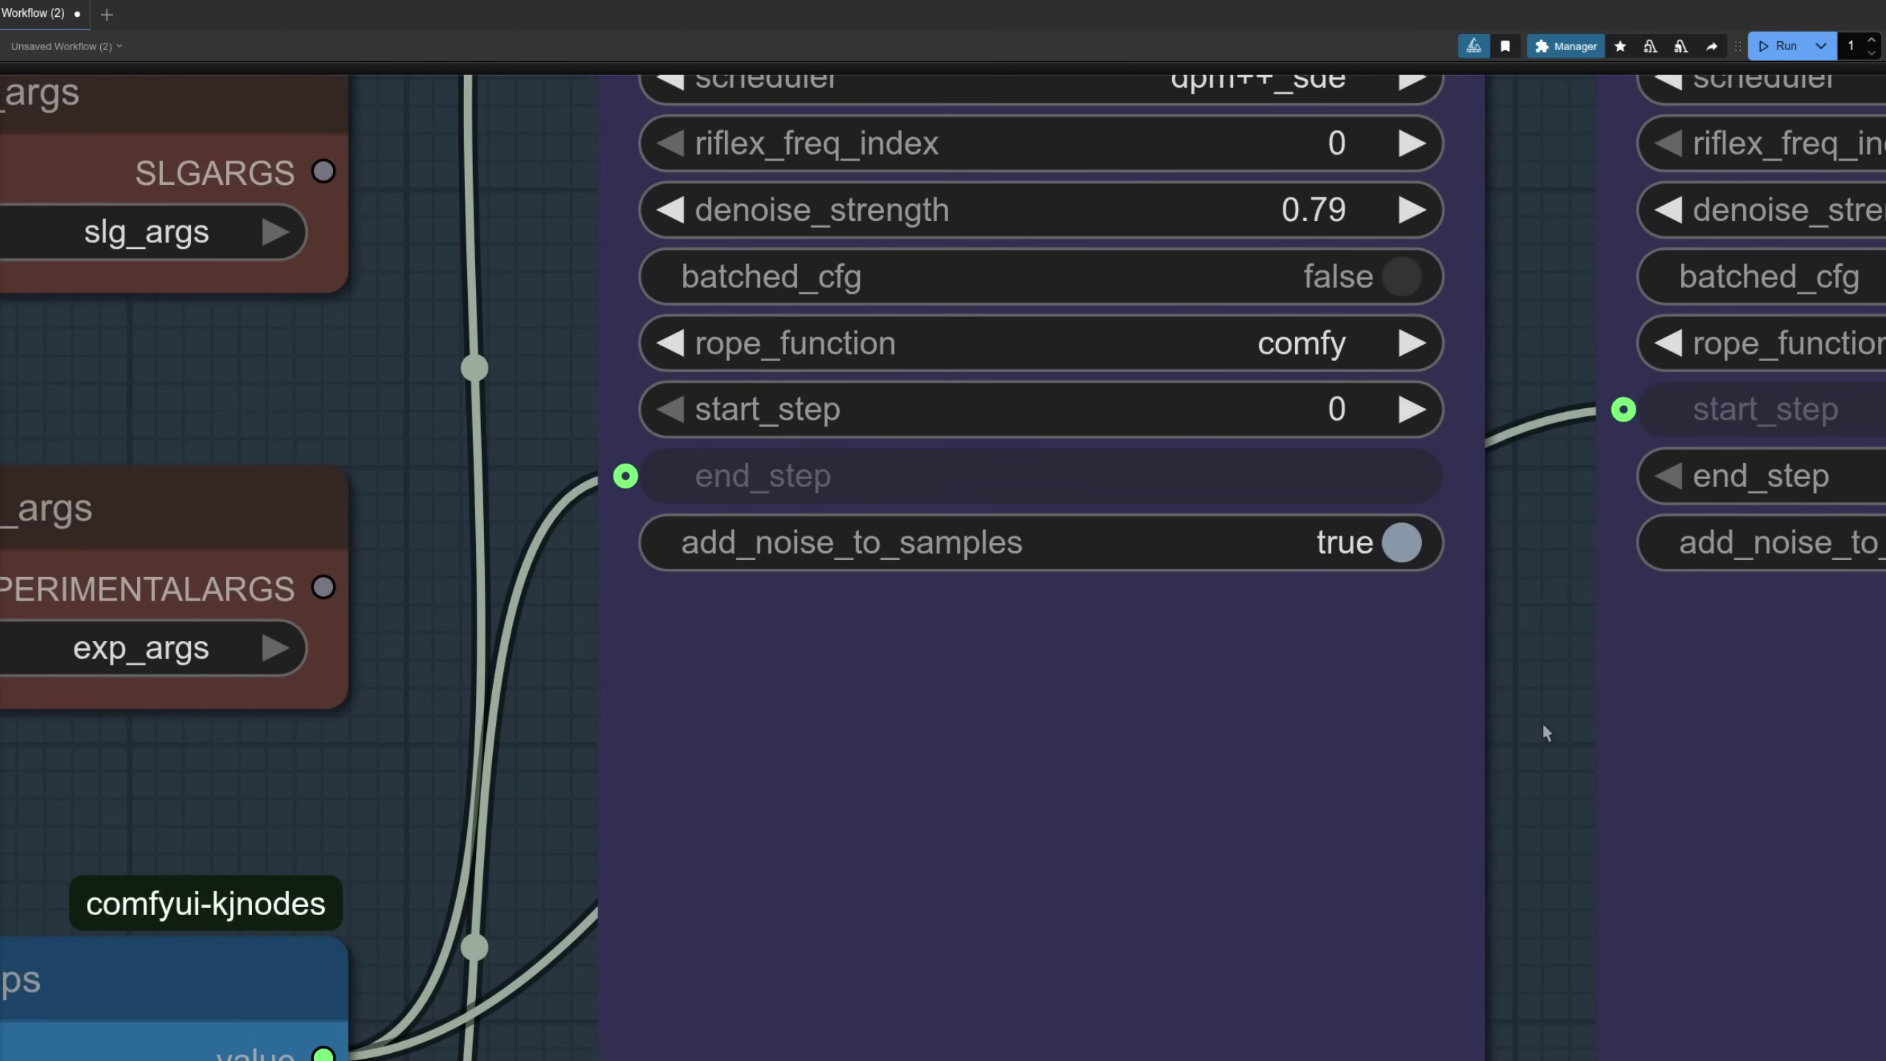
{"action": "scroll", "coordinate": [1542, 722], "scroll_direction": "down", "scroll_amount": 5}
{"action": "scroll", "coordinate": [891, 462], "scroll_direction": "down", "scroll_amount": 2}
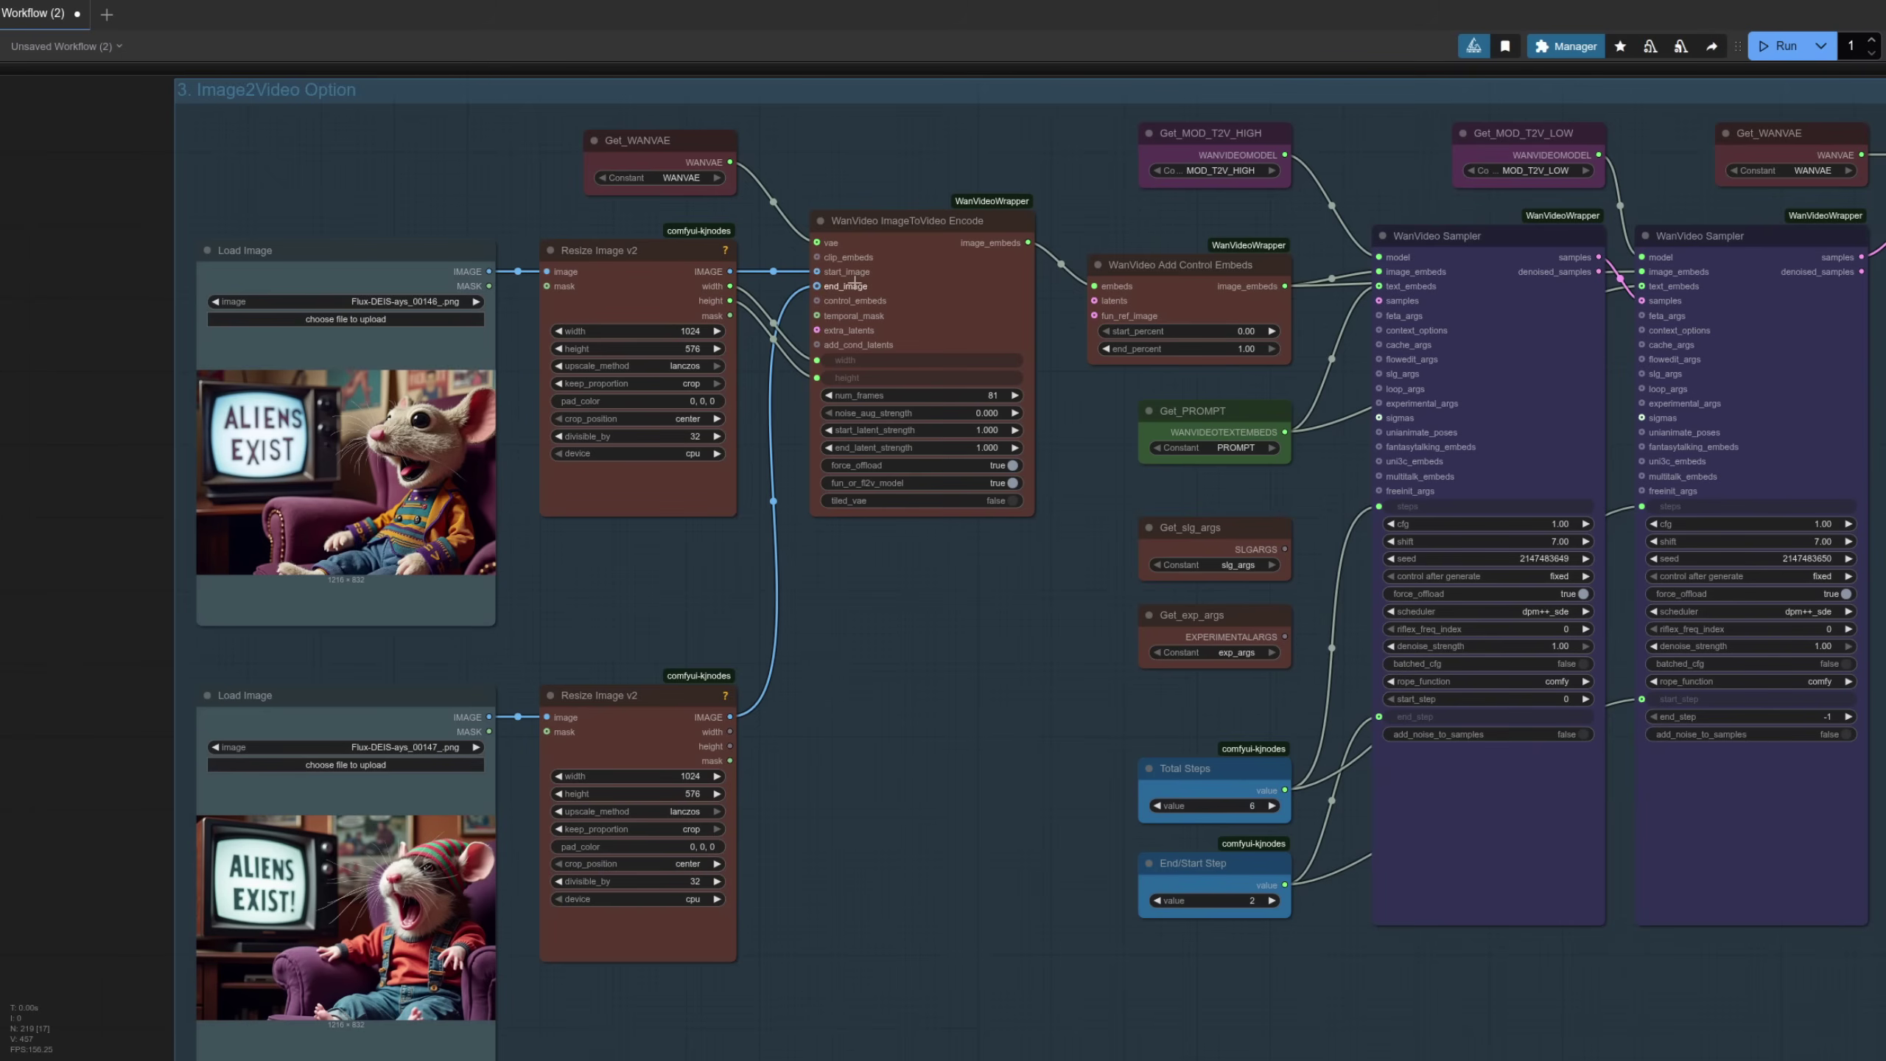
{"action": "scroll", "coordinate": [951, 687], "scroll_direction": "left", "scroll_amount": 10}
{"action": "scroll", "coordinate": [1140, 685], "scroll_direction": "up", "scroll_amount": 5}
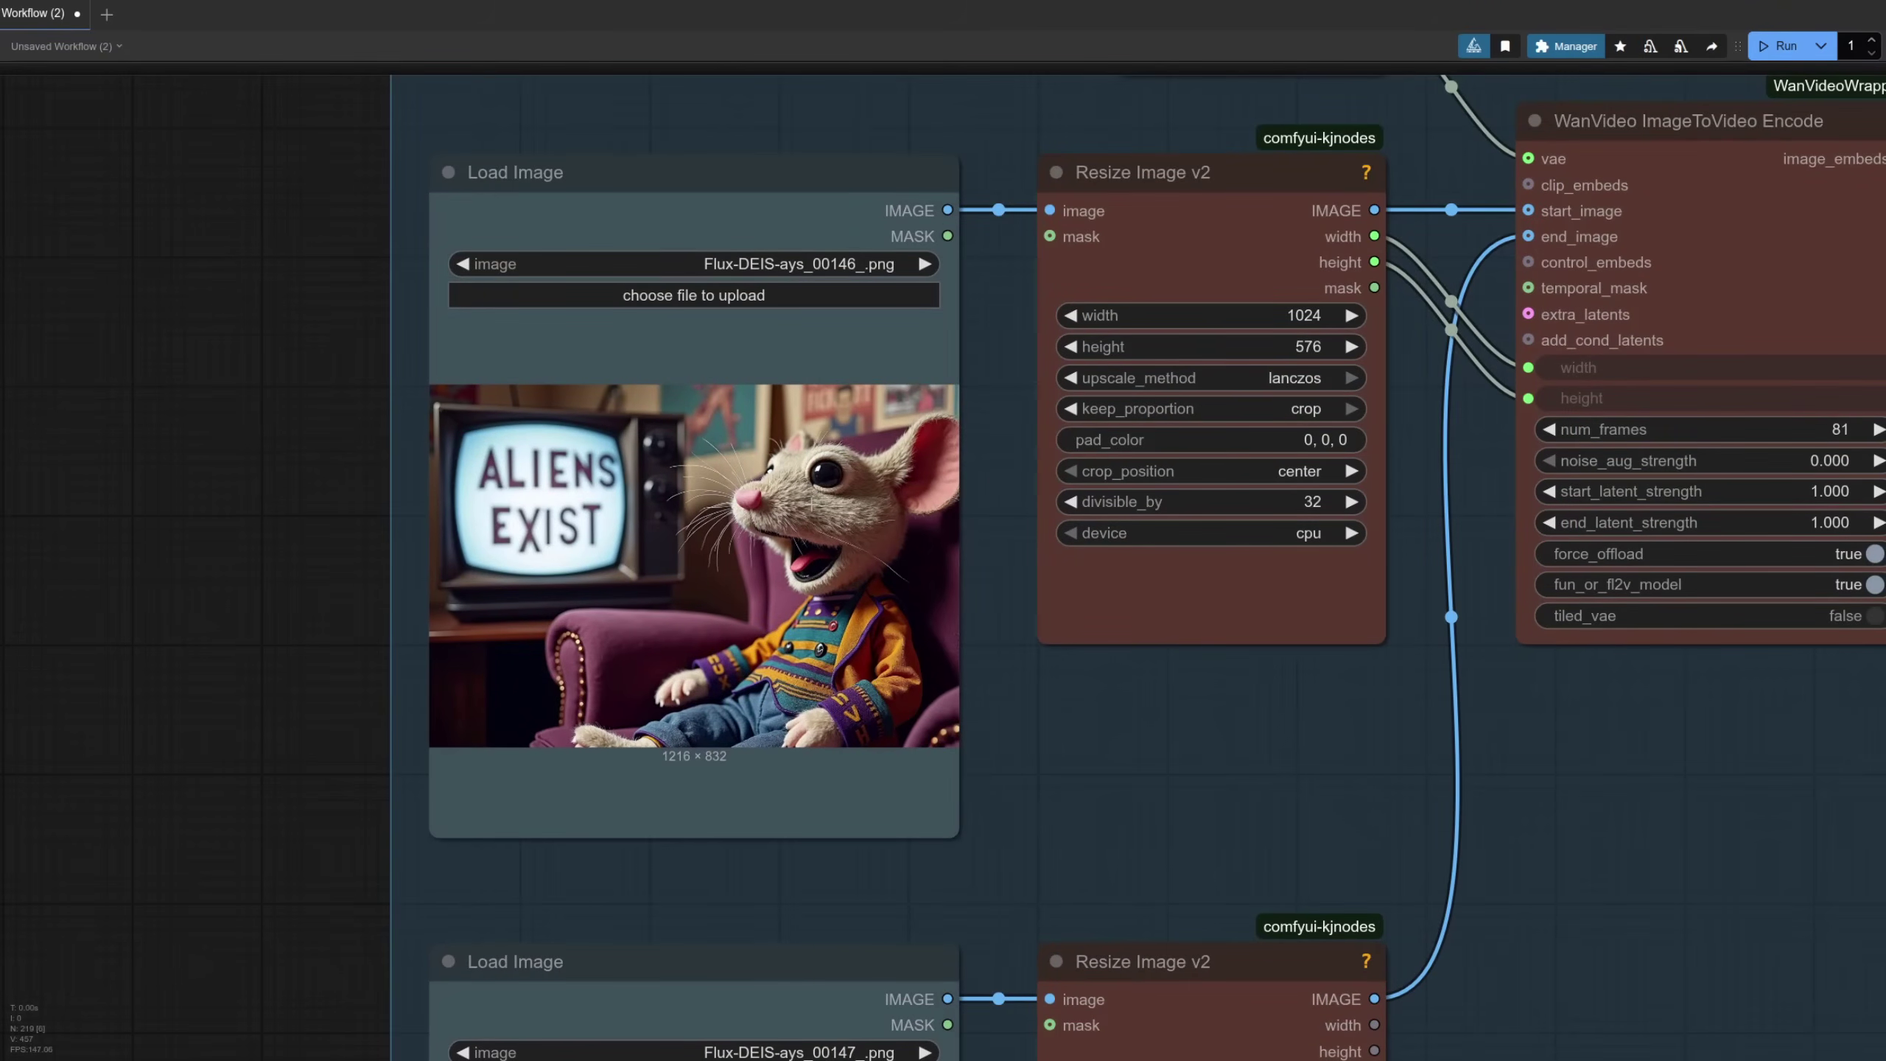
{"action": "left_click_drag", "start_coordinate": [1637, 1035], "coordinate": [1573, 291]}
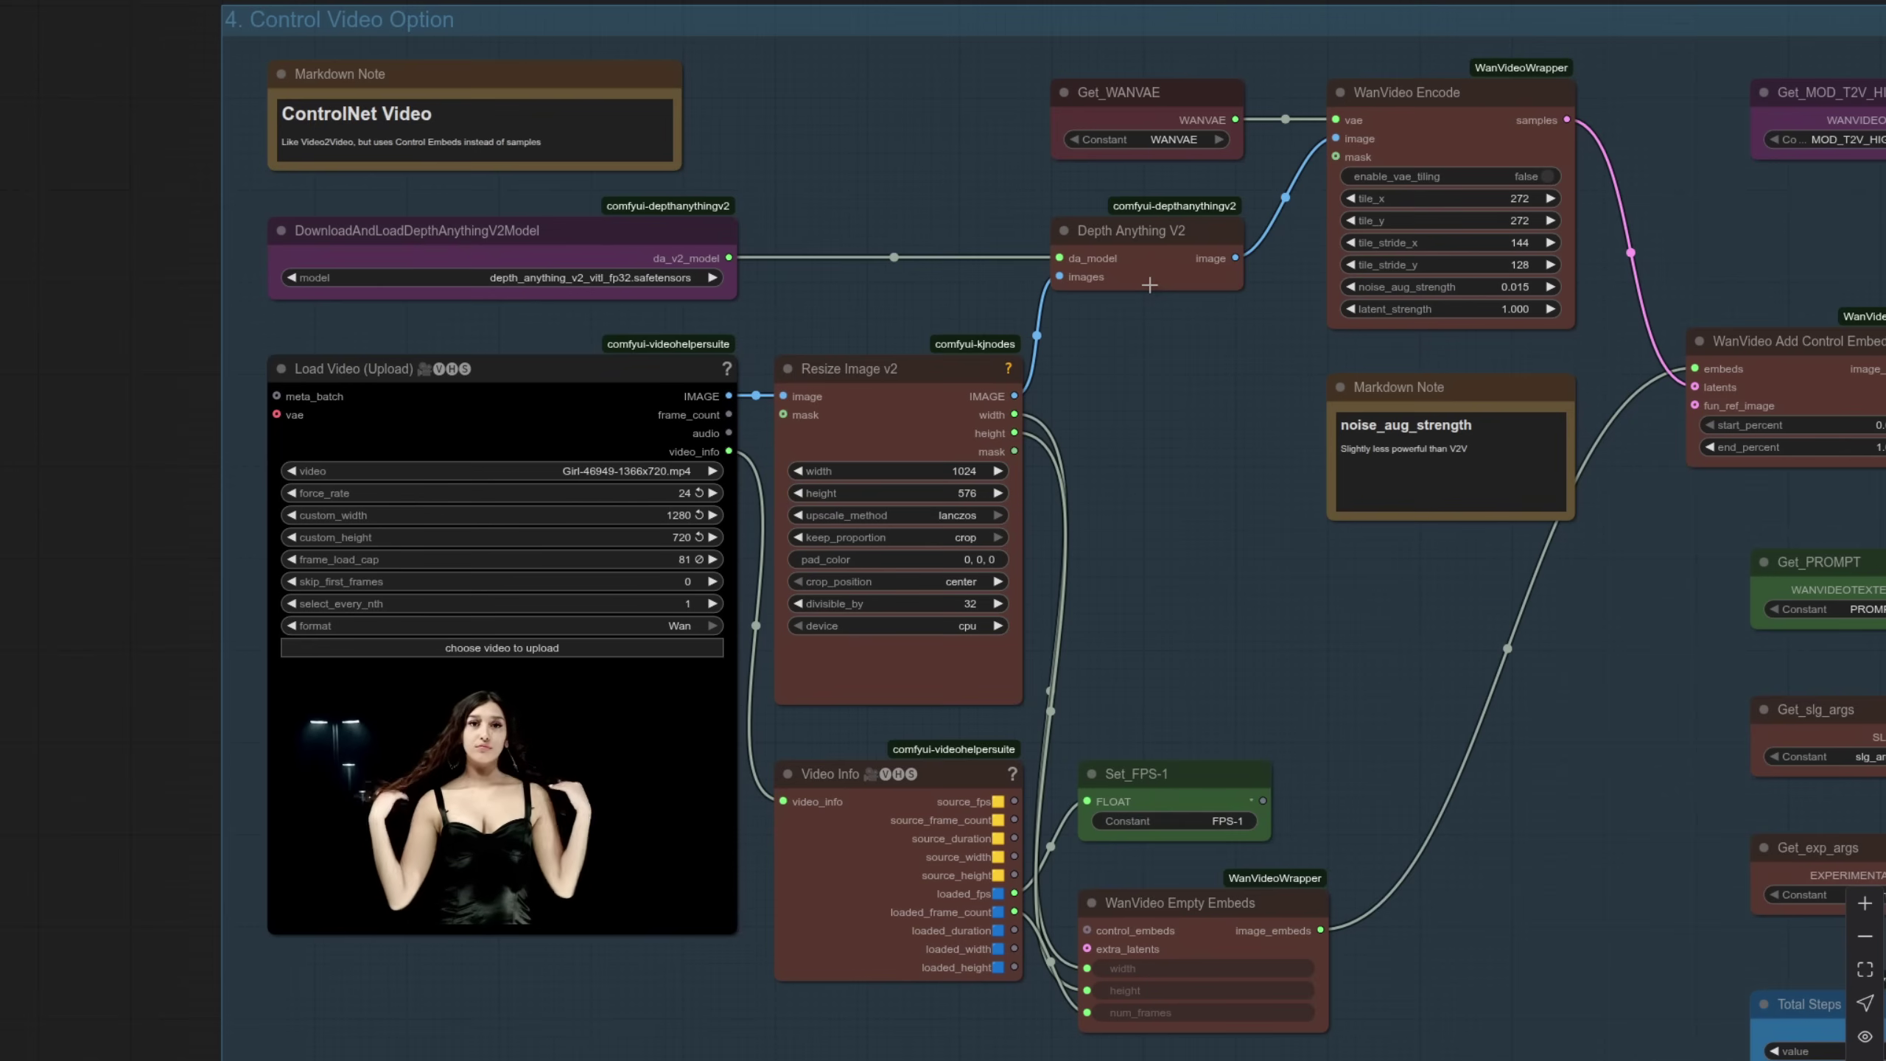
{"action": "left_click", "coordinate": [1176, 234]}
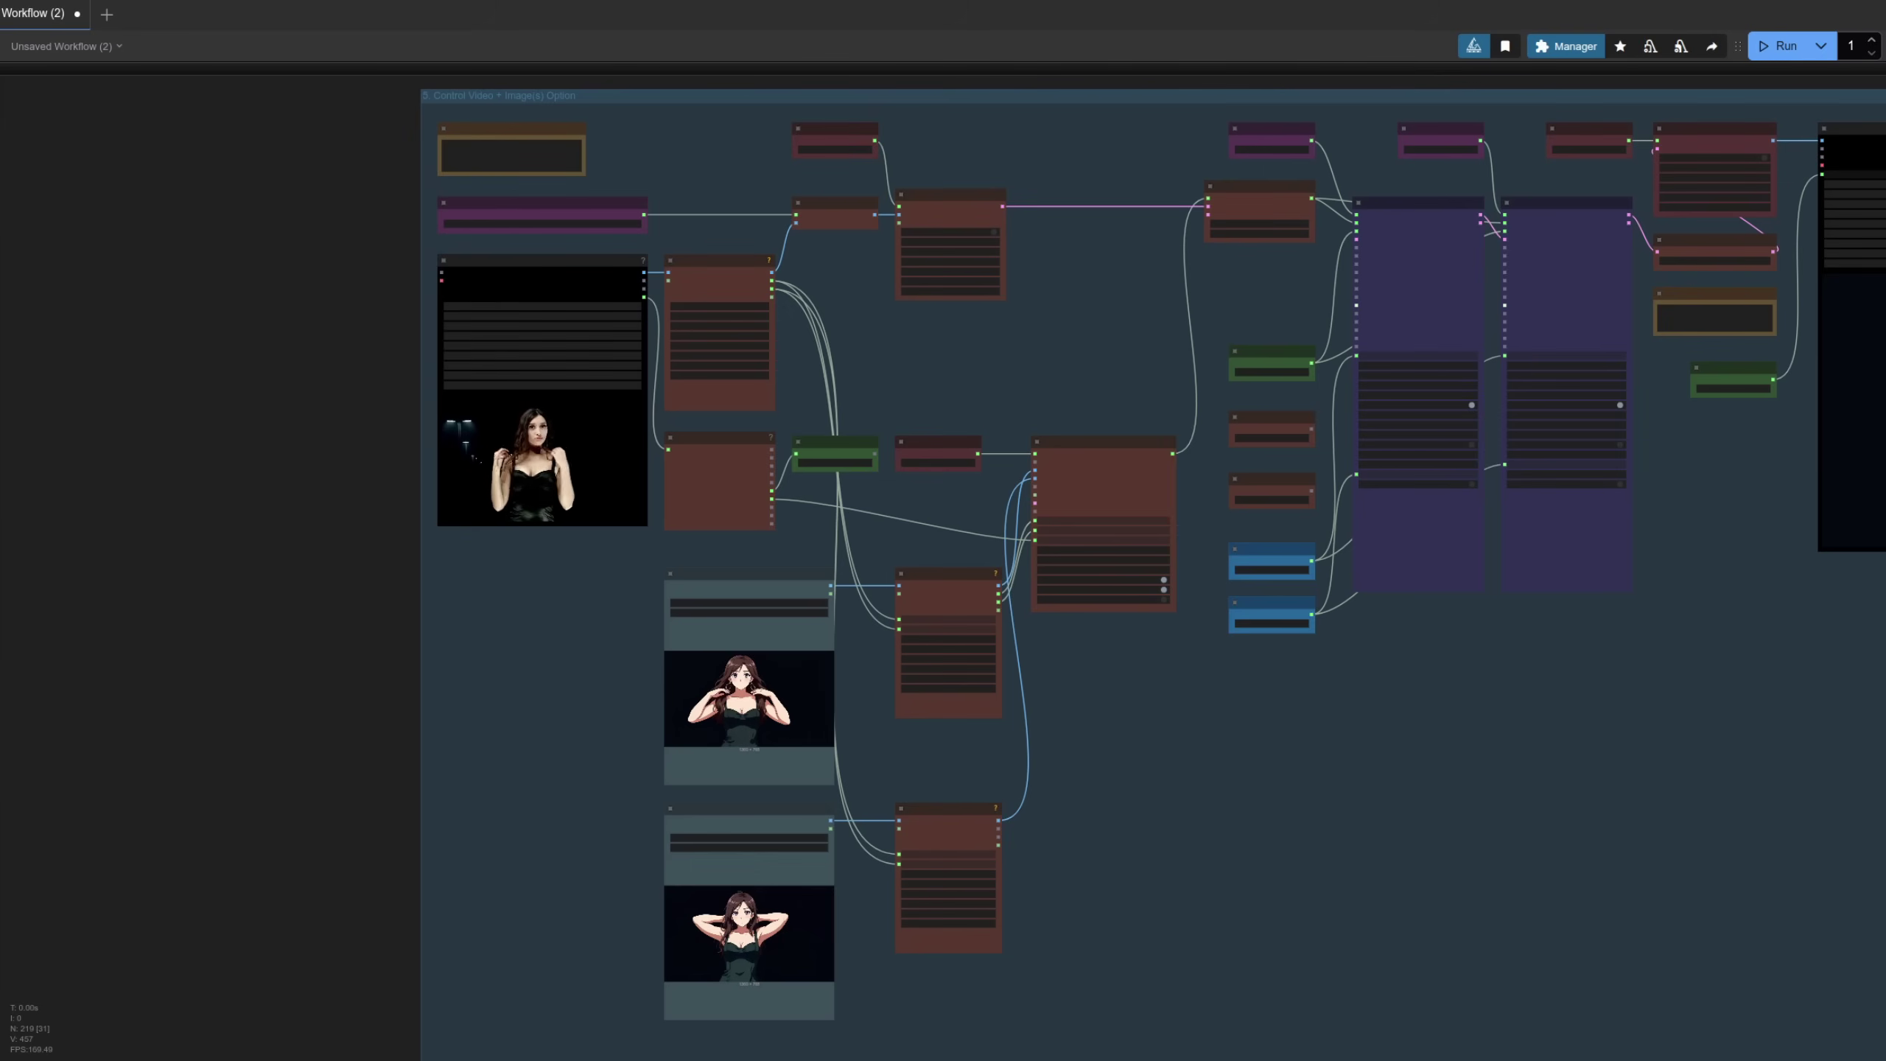
Select the start-frame Load Image and both Resize Image v2 nodes, then view ImageToVideo Encode
{"action": "left_click_drag", "start_coordinate": [975, 333], "coordinate": [1351, 602]}
{"action": "scroll", "coordinate": [1174, 539], "scroll_direction": "up", "scroll_amount": 1}
{"action": "scroll", "coordinate": [1173, 539], "scroll_direction": "up", "scroll_amount": 5}
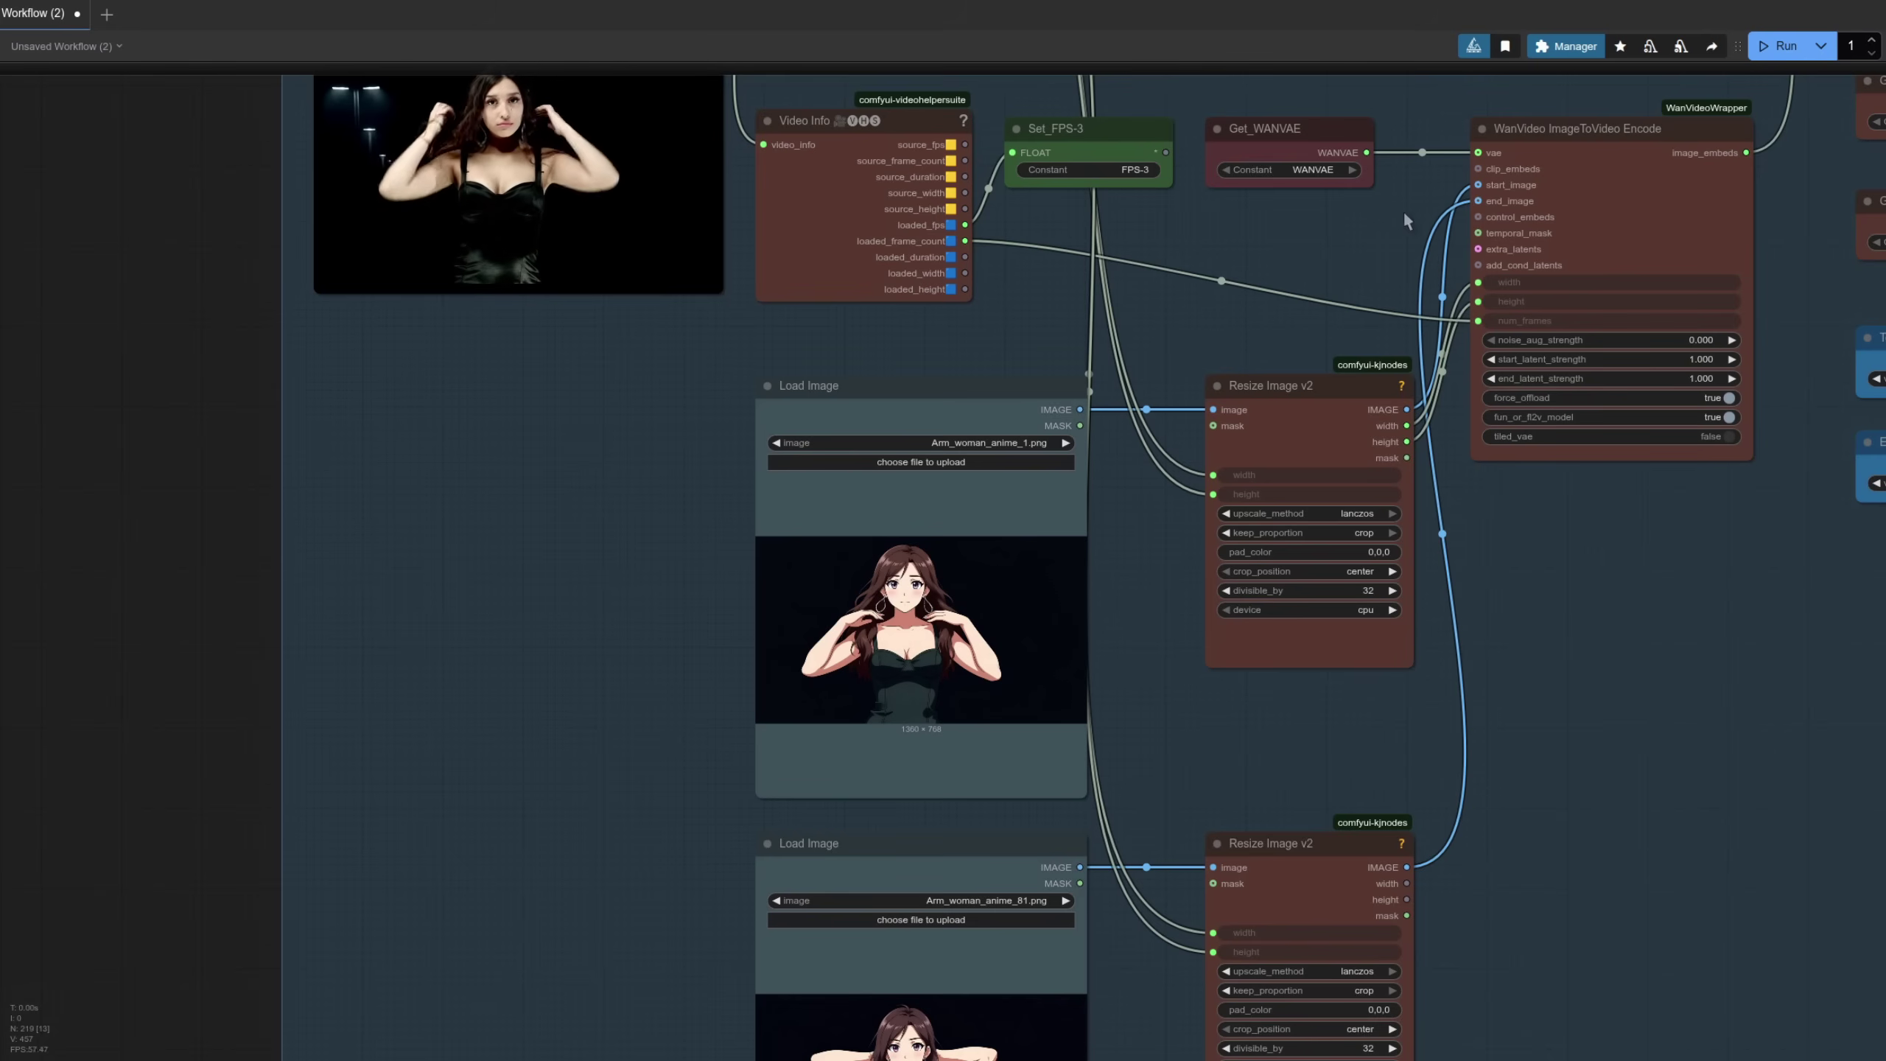
{"action": "left_click", "coordinate": [854, 385]}
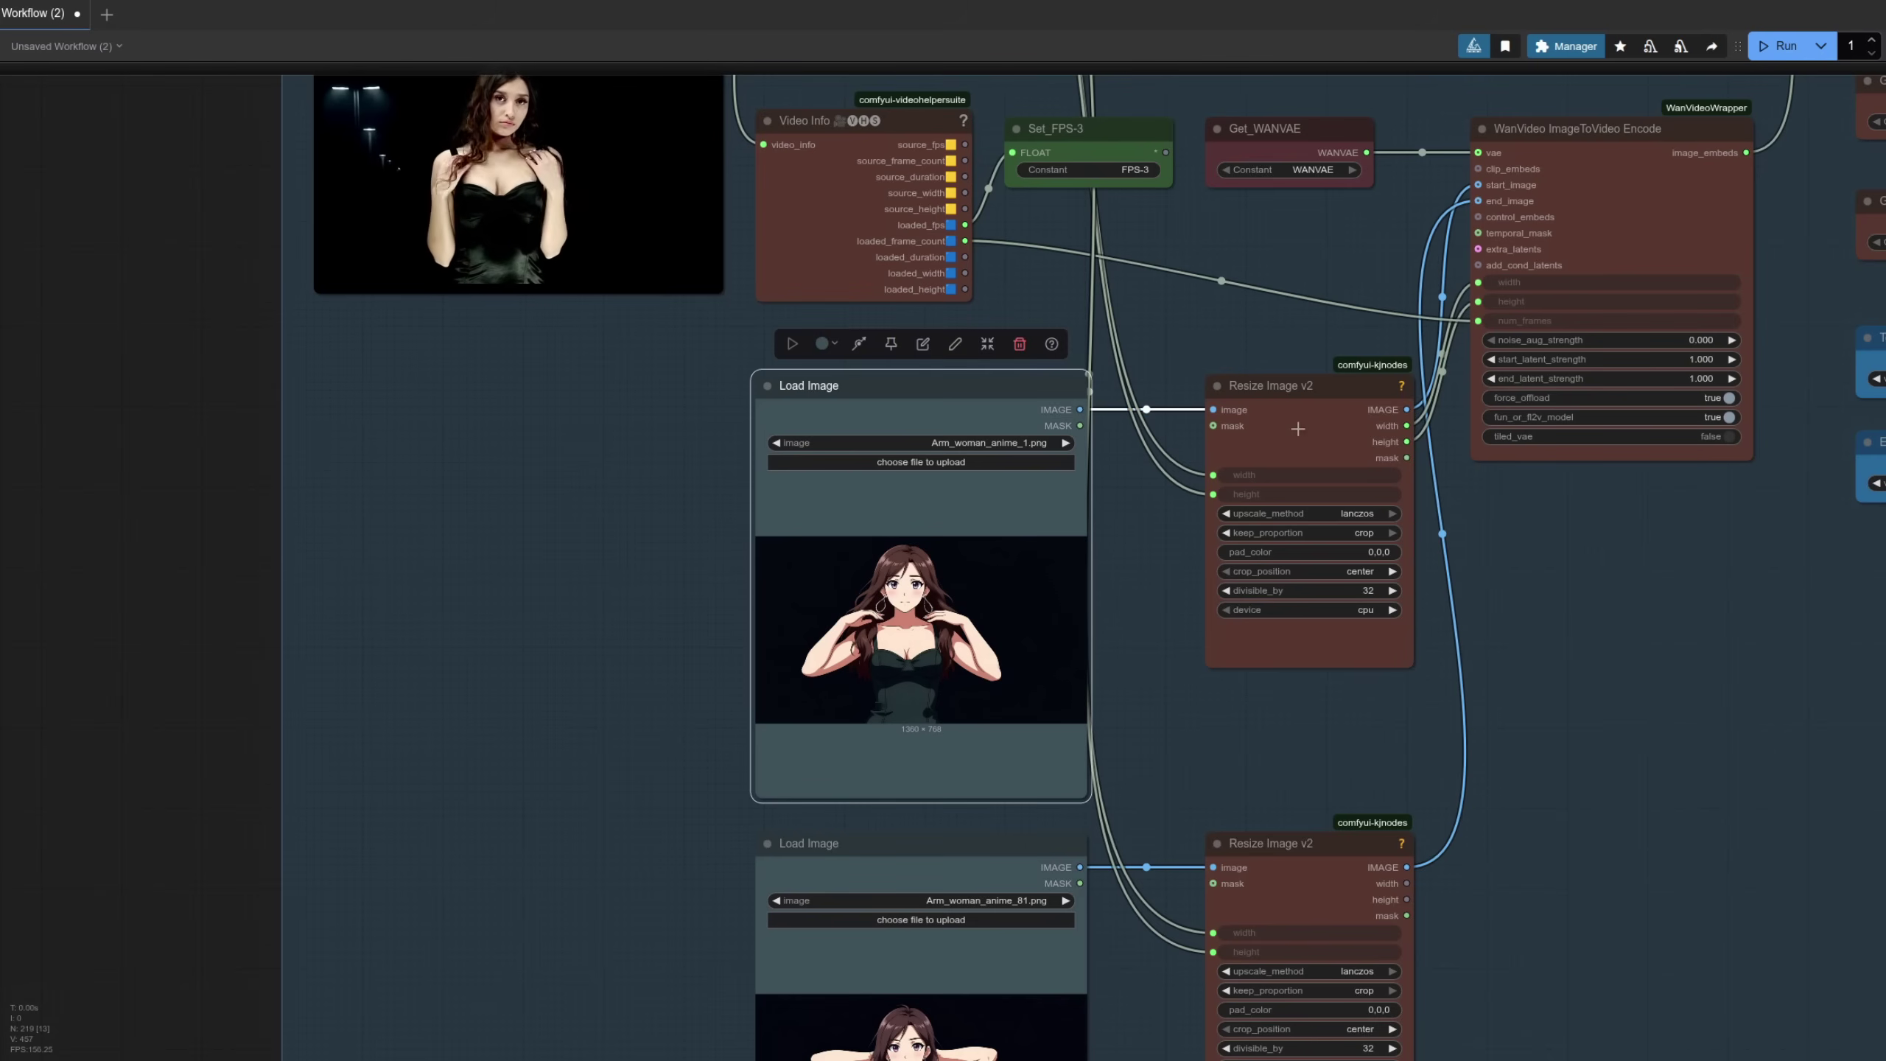
{"action": "left_click", "coordinate": [1298, 429]}
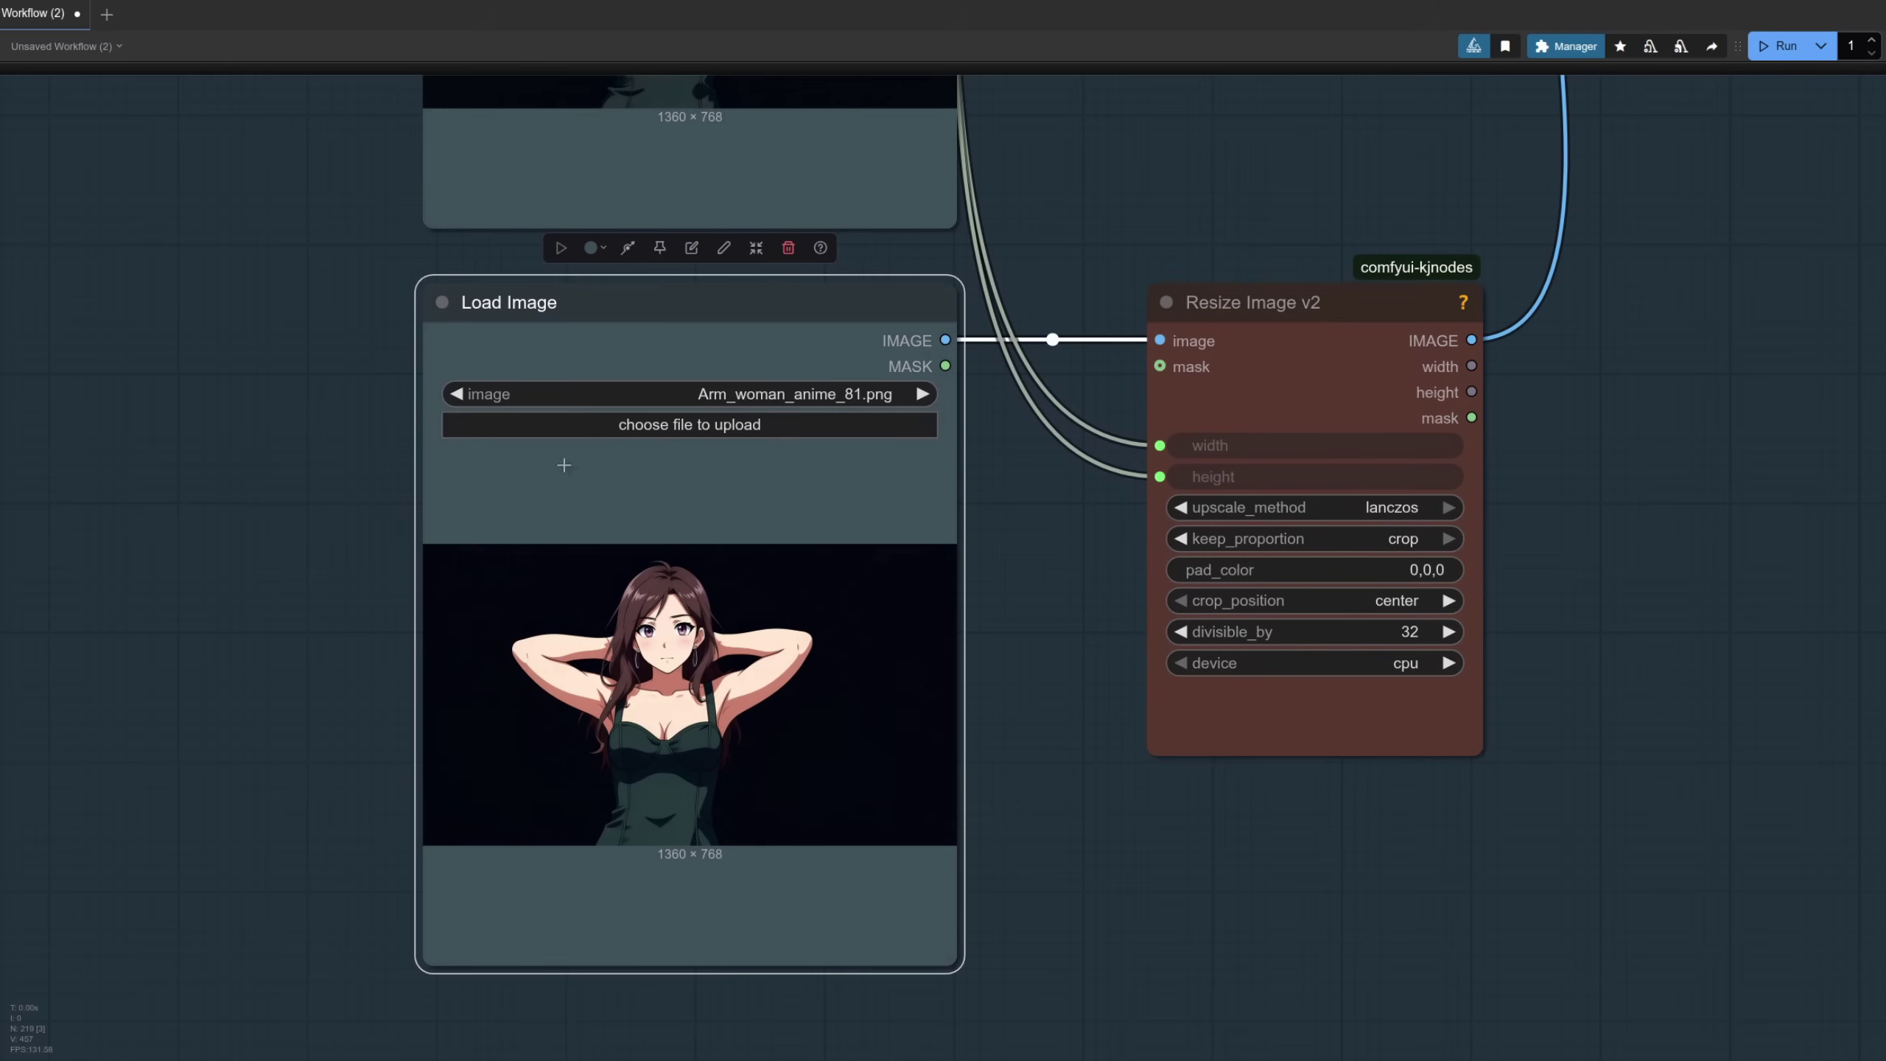
{"action": "left_click", "coordinate": [1300, 375]}
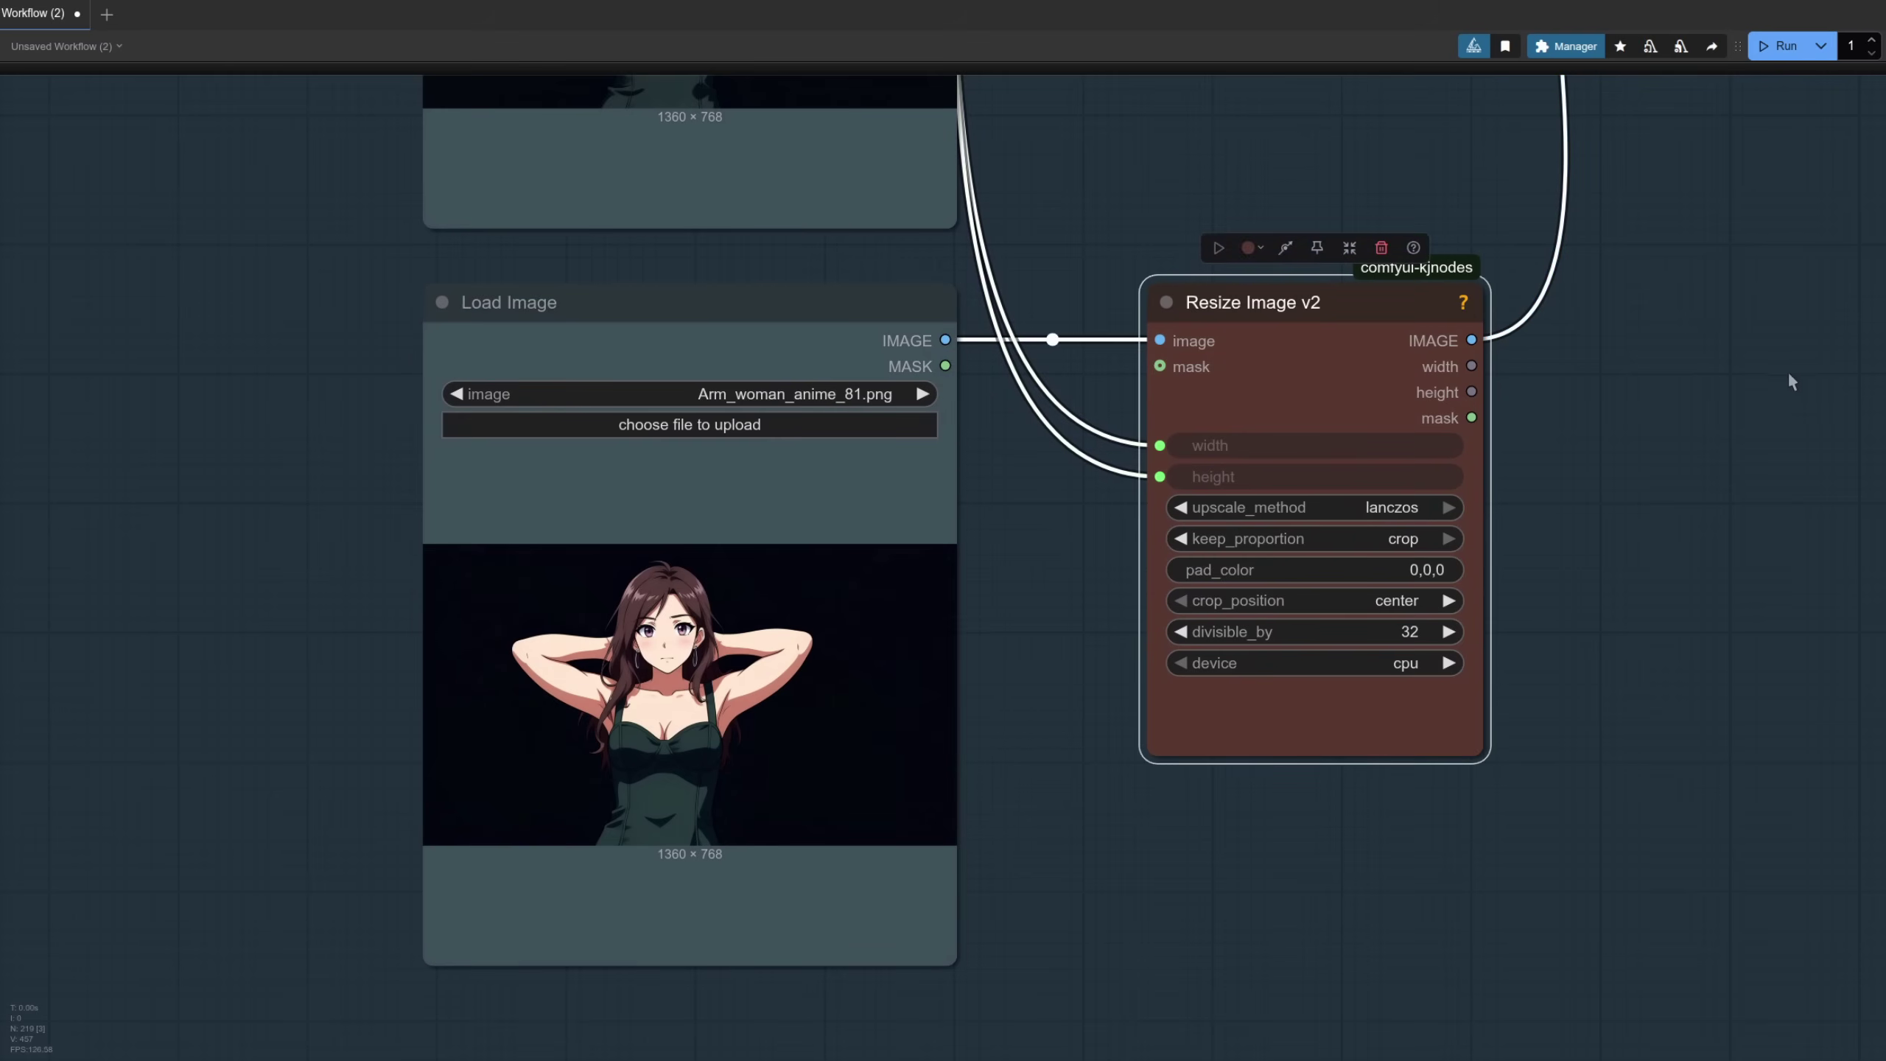
{"action": "left_click_drag", "start_coordinate": [1794, 380], "coordinate": [1065, 526]}
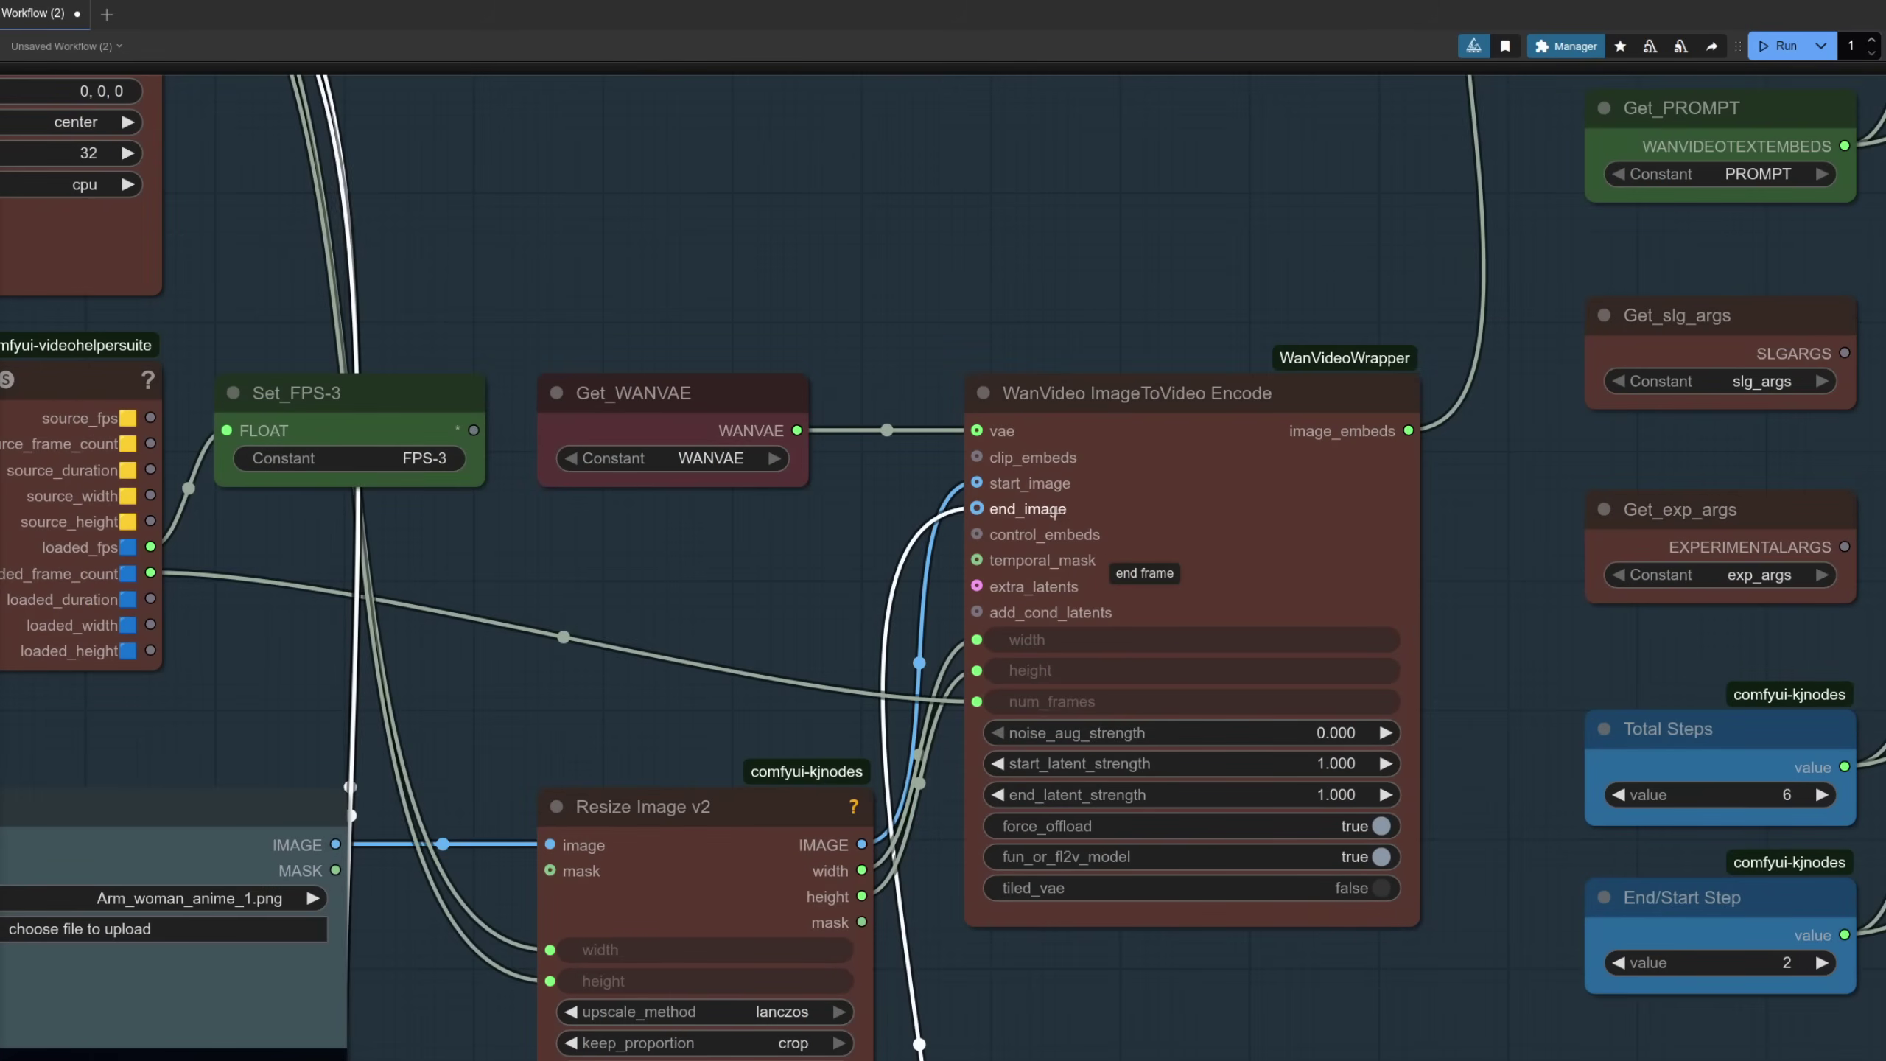
{"action": "key", "text": "."}
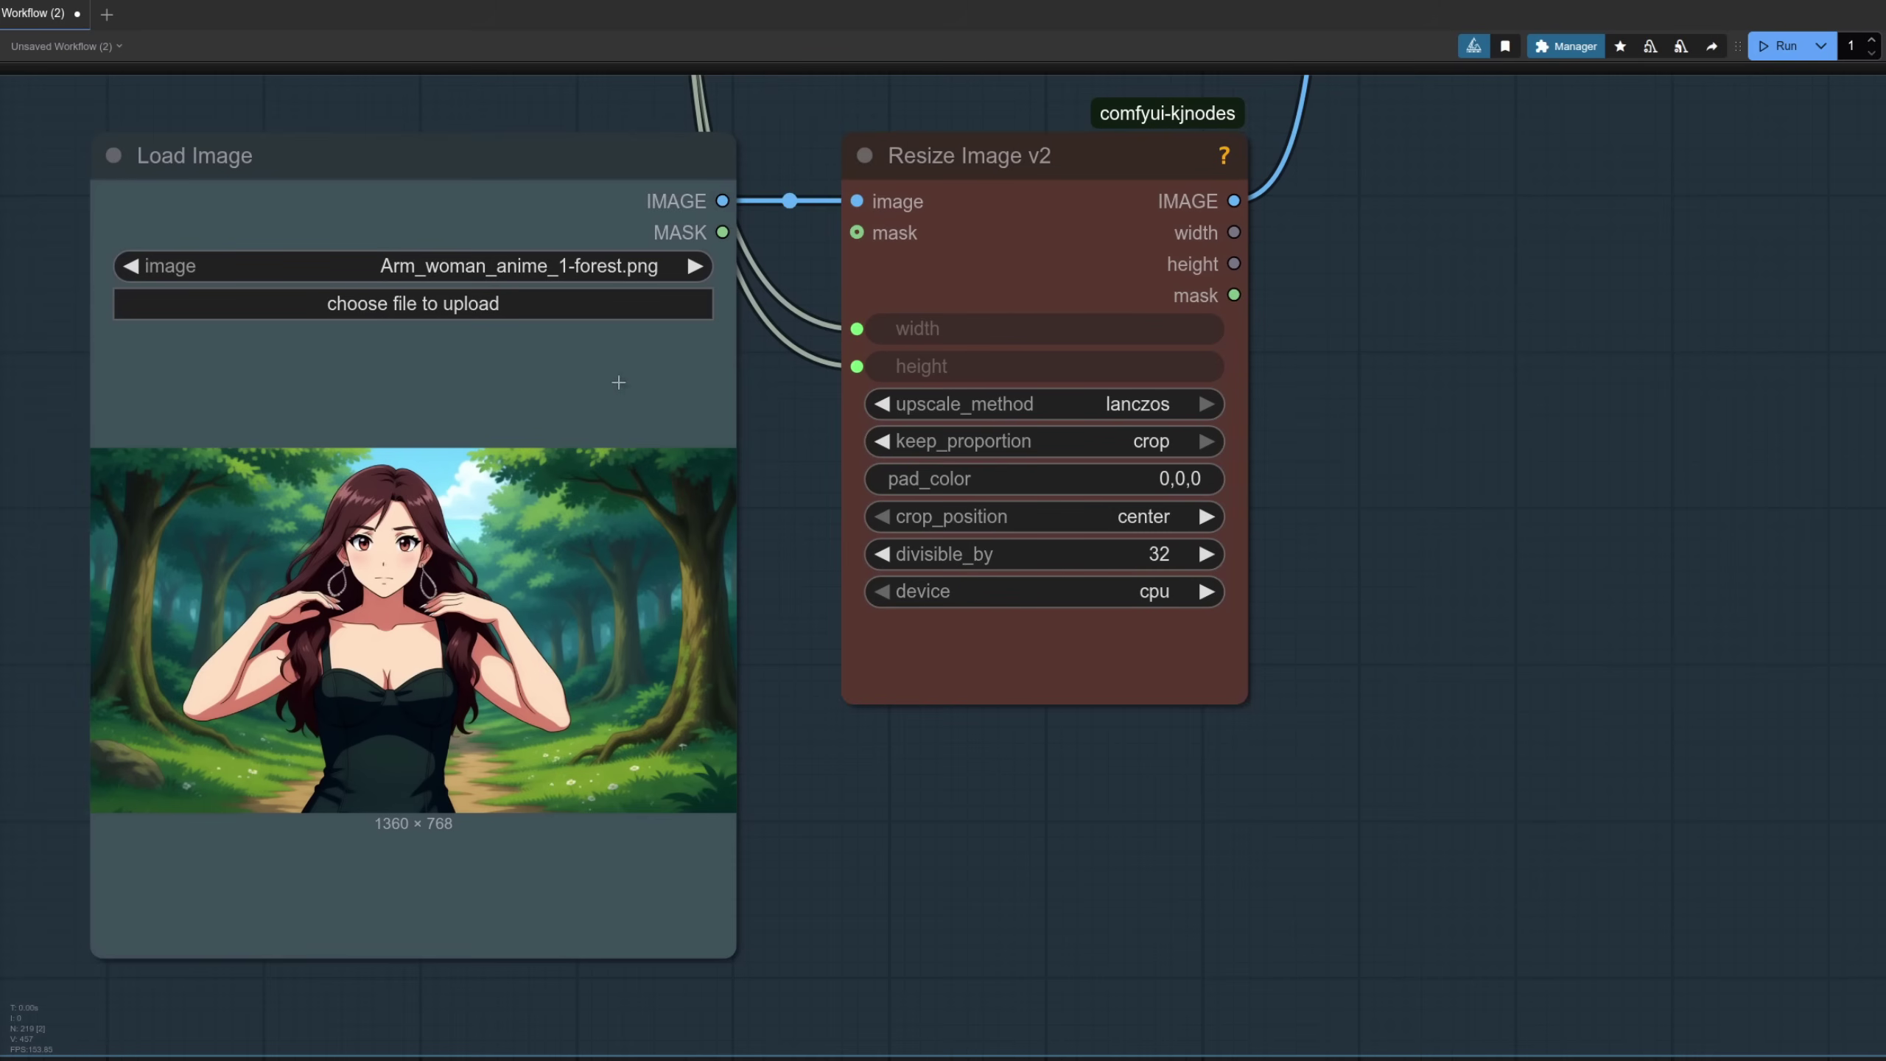
Select the reference image's Resize Image v2 and WanVideo Encode nodes, then pan to the sampler and output
{"action": "left_click", "coordinate": [976, 213]}
{"action": "left_click_drag", "start_coordinate": [1720, 268], "coordinate": [1442, 643]}
{"action": "scroll", "coordinate": [1443, 642], "scroll_direction": "down", "scroll_amount": 2}
{"action": "left_click_drag", "start_coordinate": [1663, 507], "coordinate": [1414, 873]}
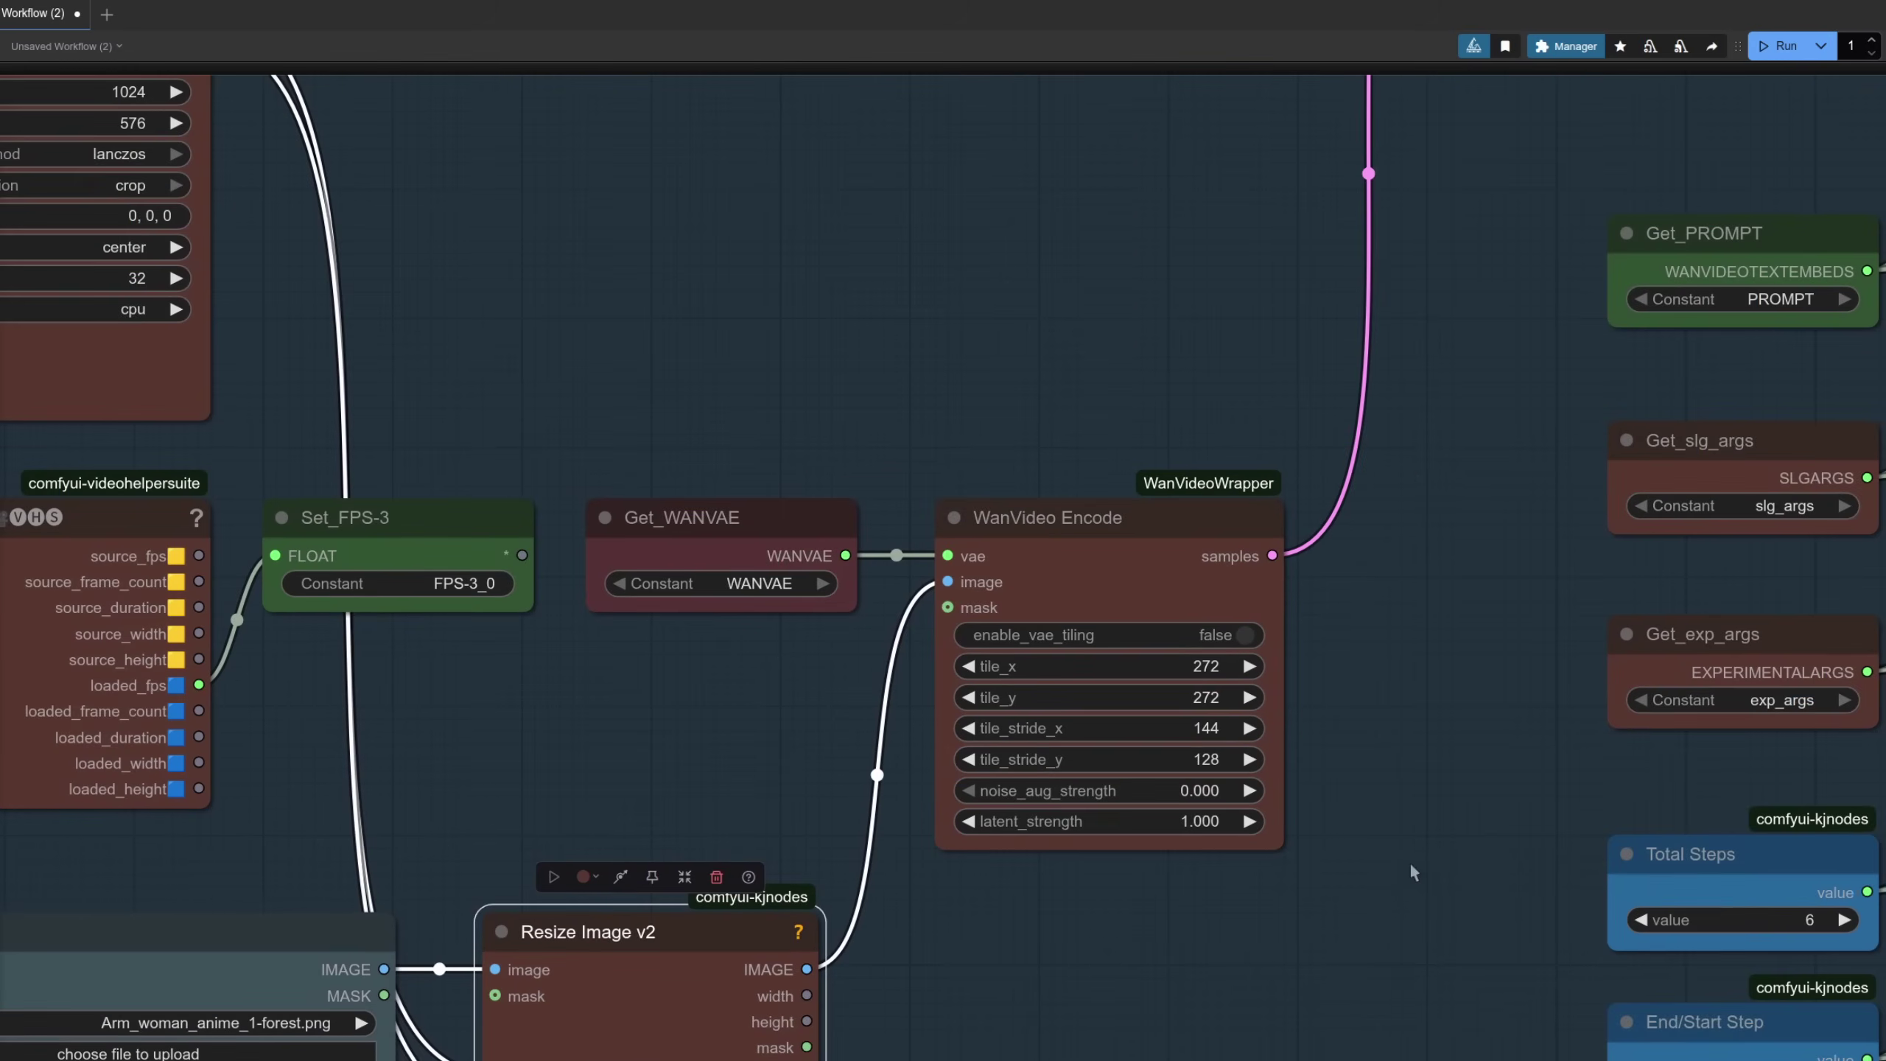
{"action": "left_click", "coordinate": [1111, 567]}
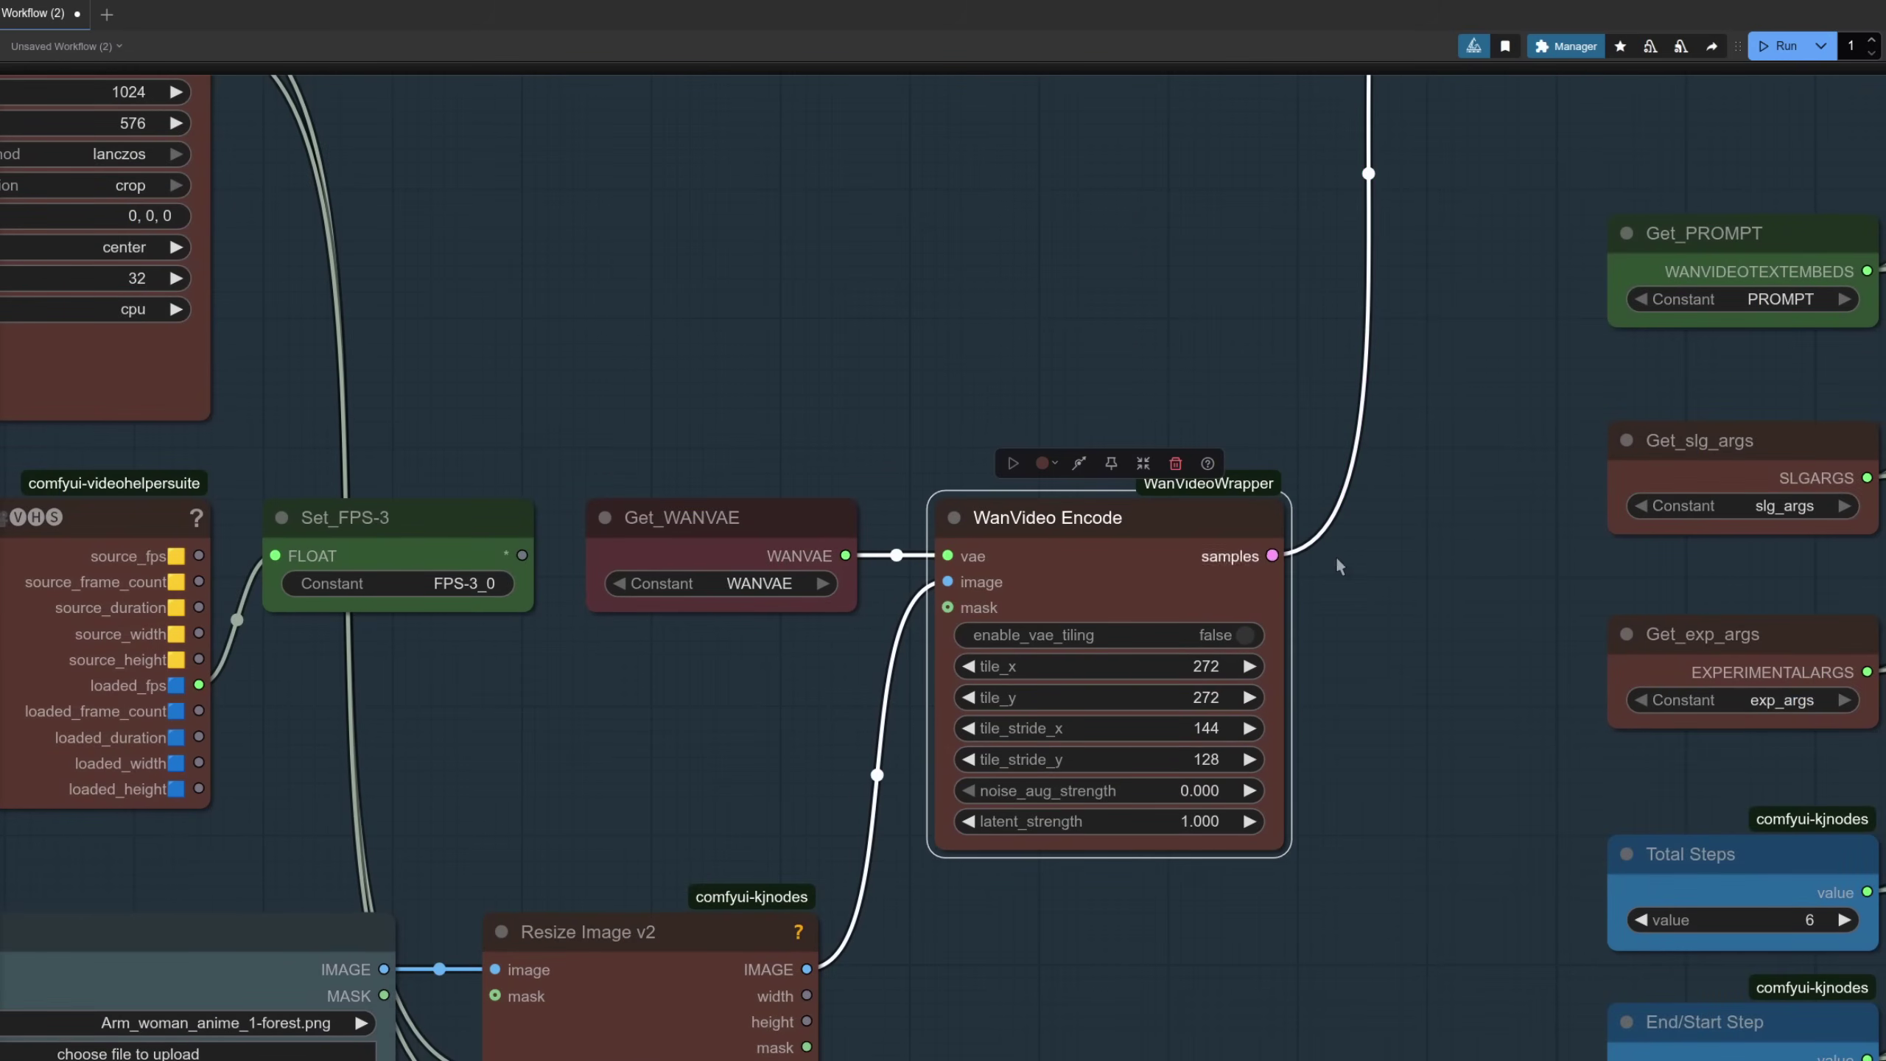
{"action": "left_click_drag", "start_coordinate": [1505, 142], "coordinate": [1417, 398]}
{"action": "left_click_drag", "start_coordinate": [1853, 804], "coordinate": [920, 462]}
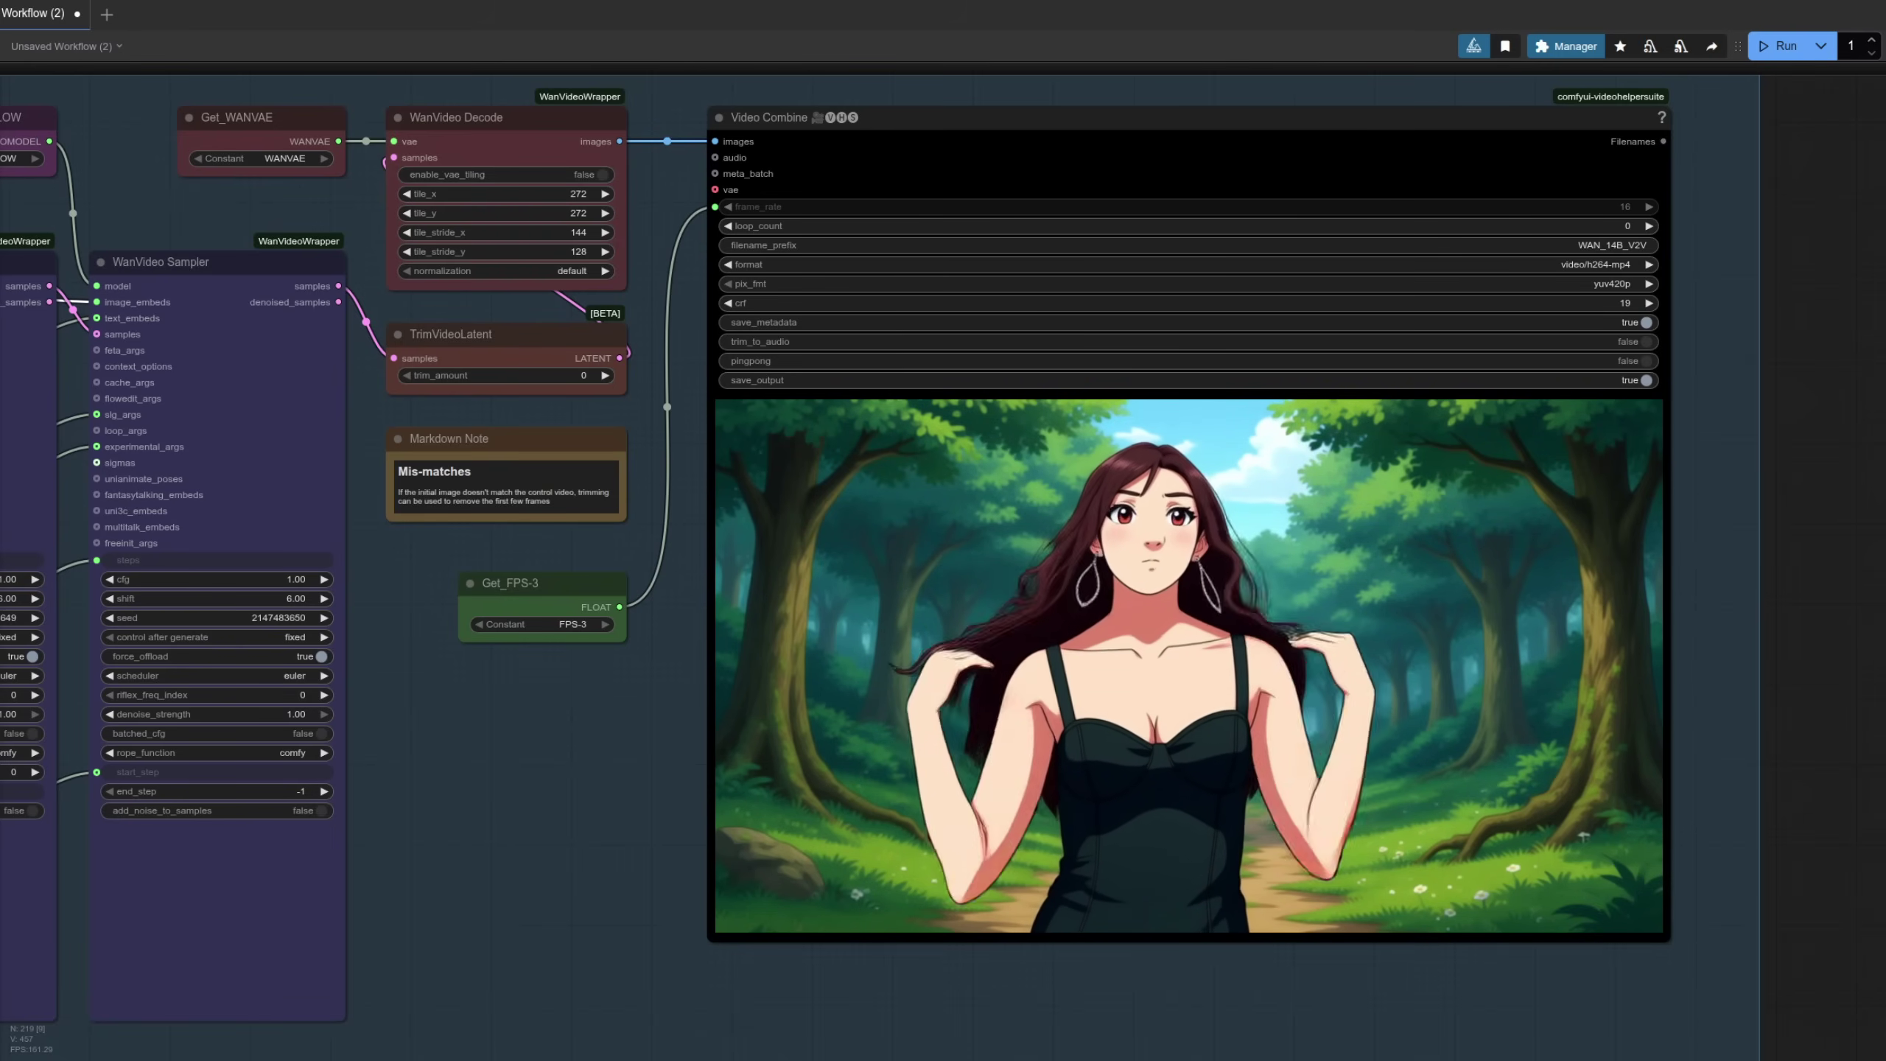
Fit the whole workflow in view and pan through each group's output, from astronaut to anime forest
{"action": "key", "text": "."}
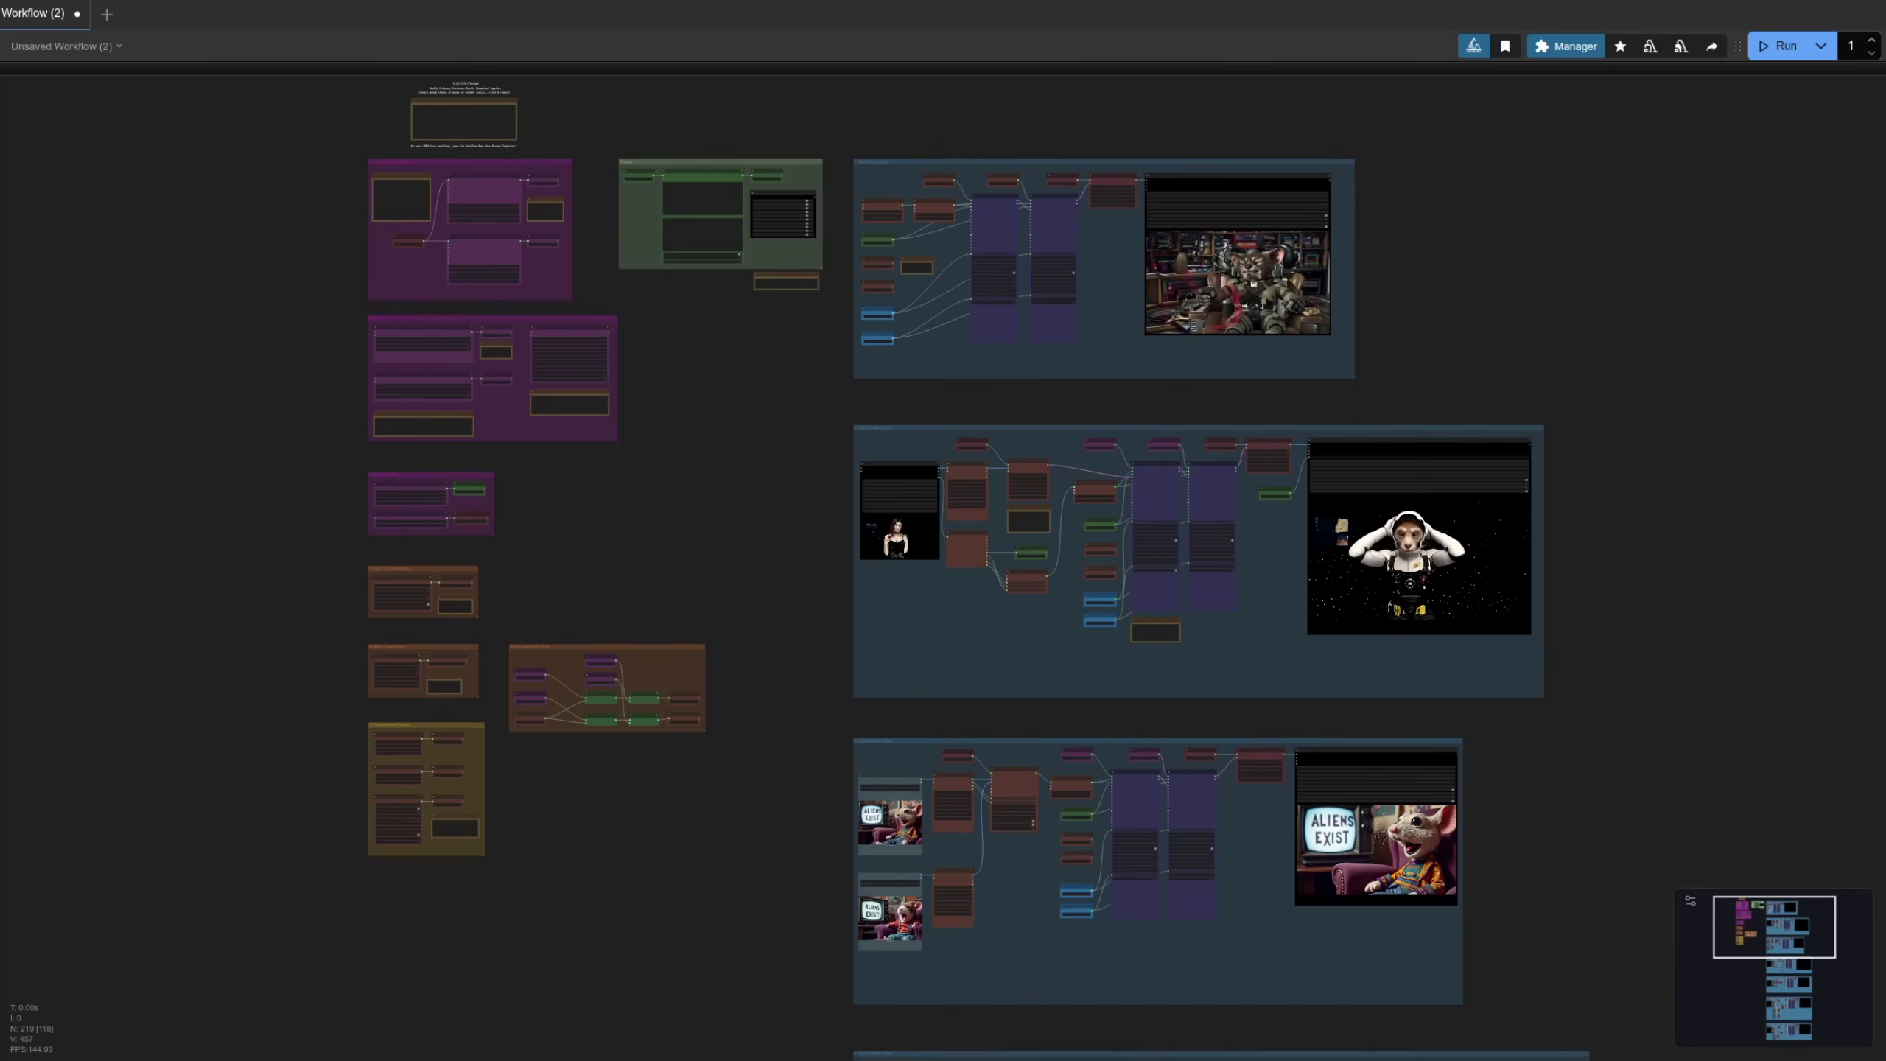
{"action": "left_click_drag", "start_coordinate": [1583, 926], "coordinate": [1541, 135]}
{"action": "left_click_drag", "start_coordinate": [1769, 706], "coordinate": [1726, 148]}
{"action": "left_click_drag", "start_coordinate": [1713, 641], "coordinate": [1707, 558]}
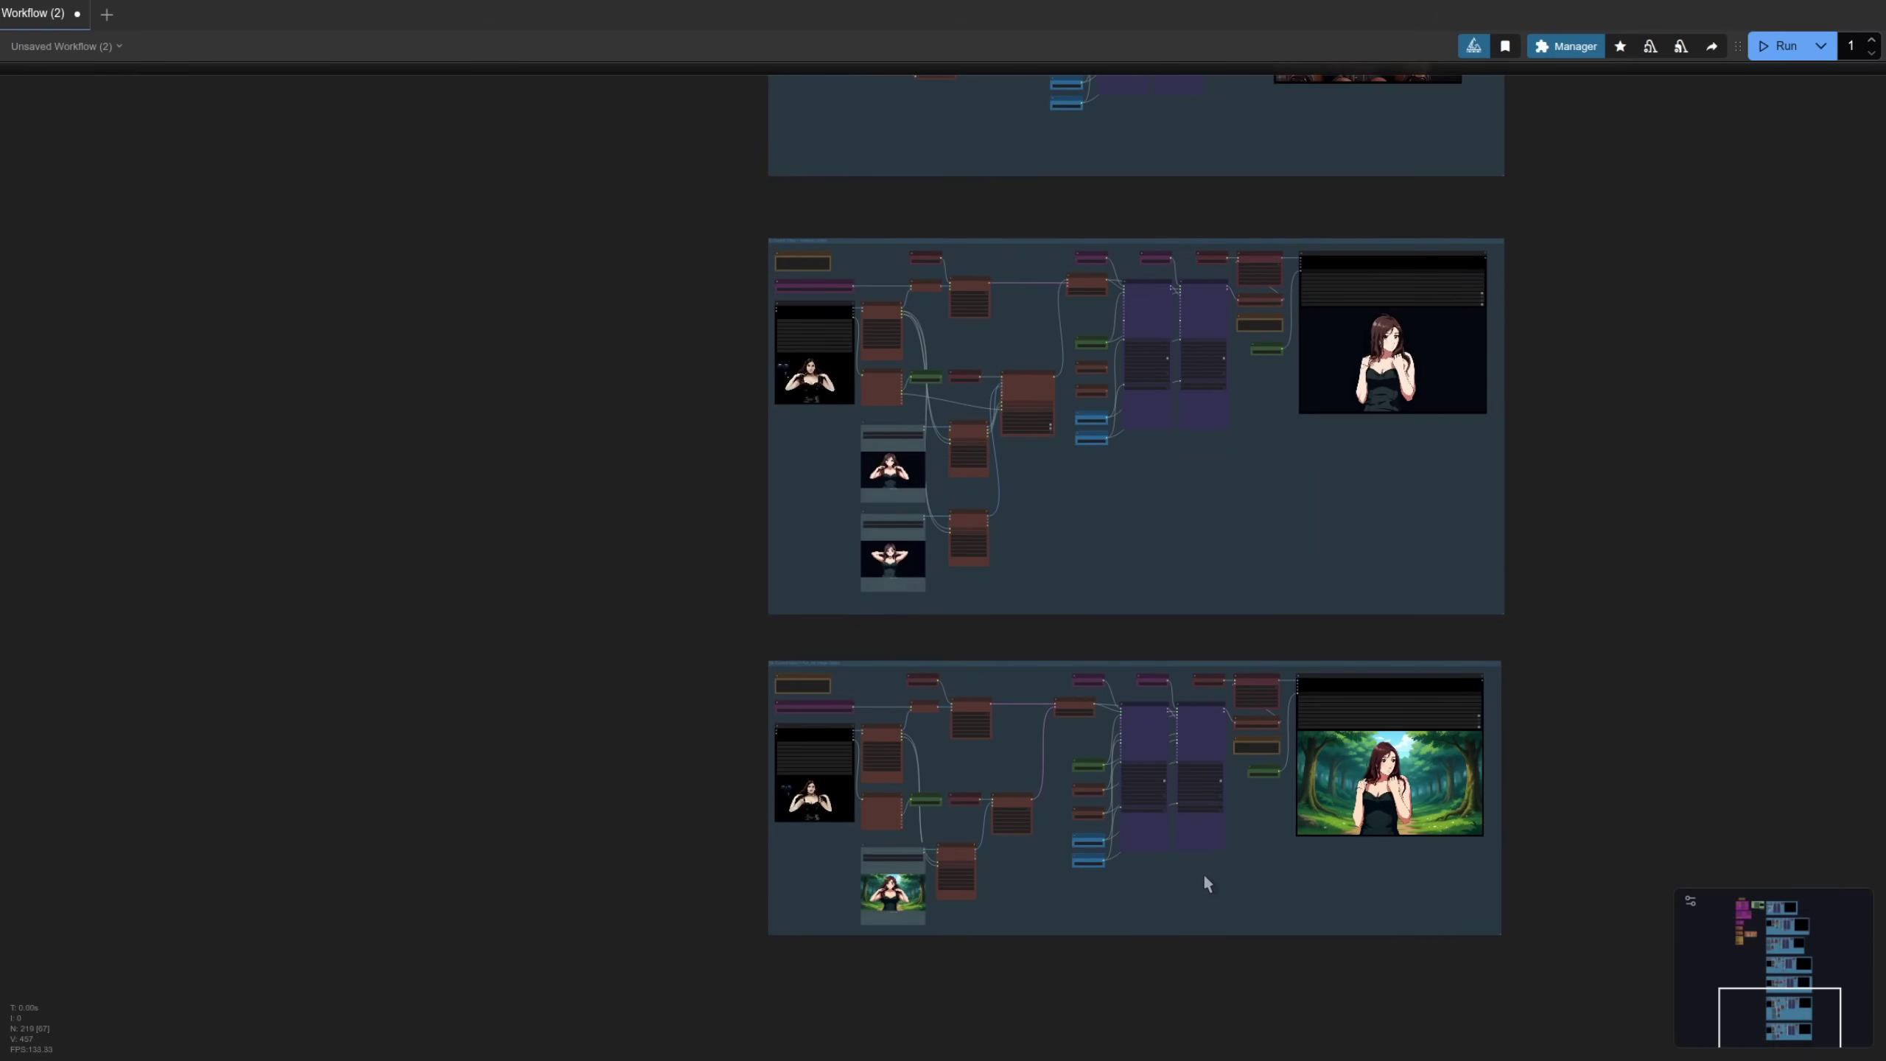
{"action": "scroll", "coordinate": [1691, 334], "scroll_direction": "down", "scroll_amount": 1}
{"action": "left_click_drag", "start_coordinate": [1684, 274], "coordinate": [1579, 635]}
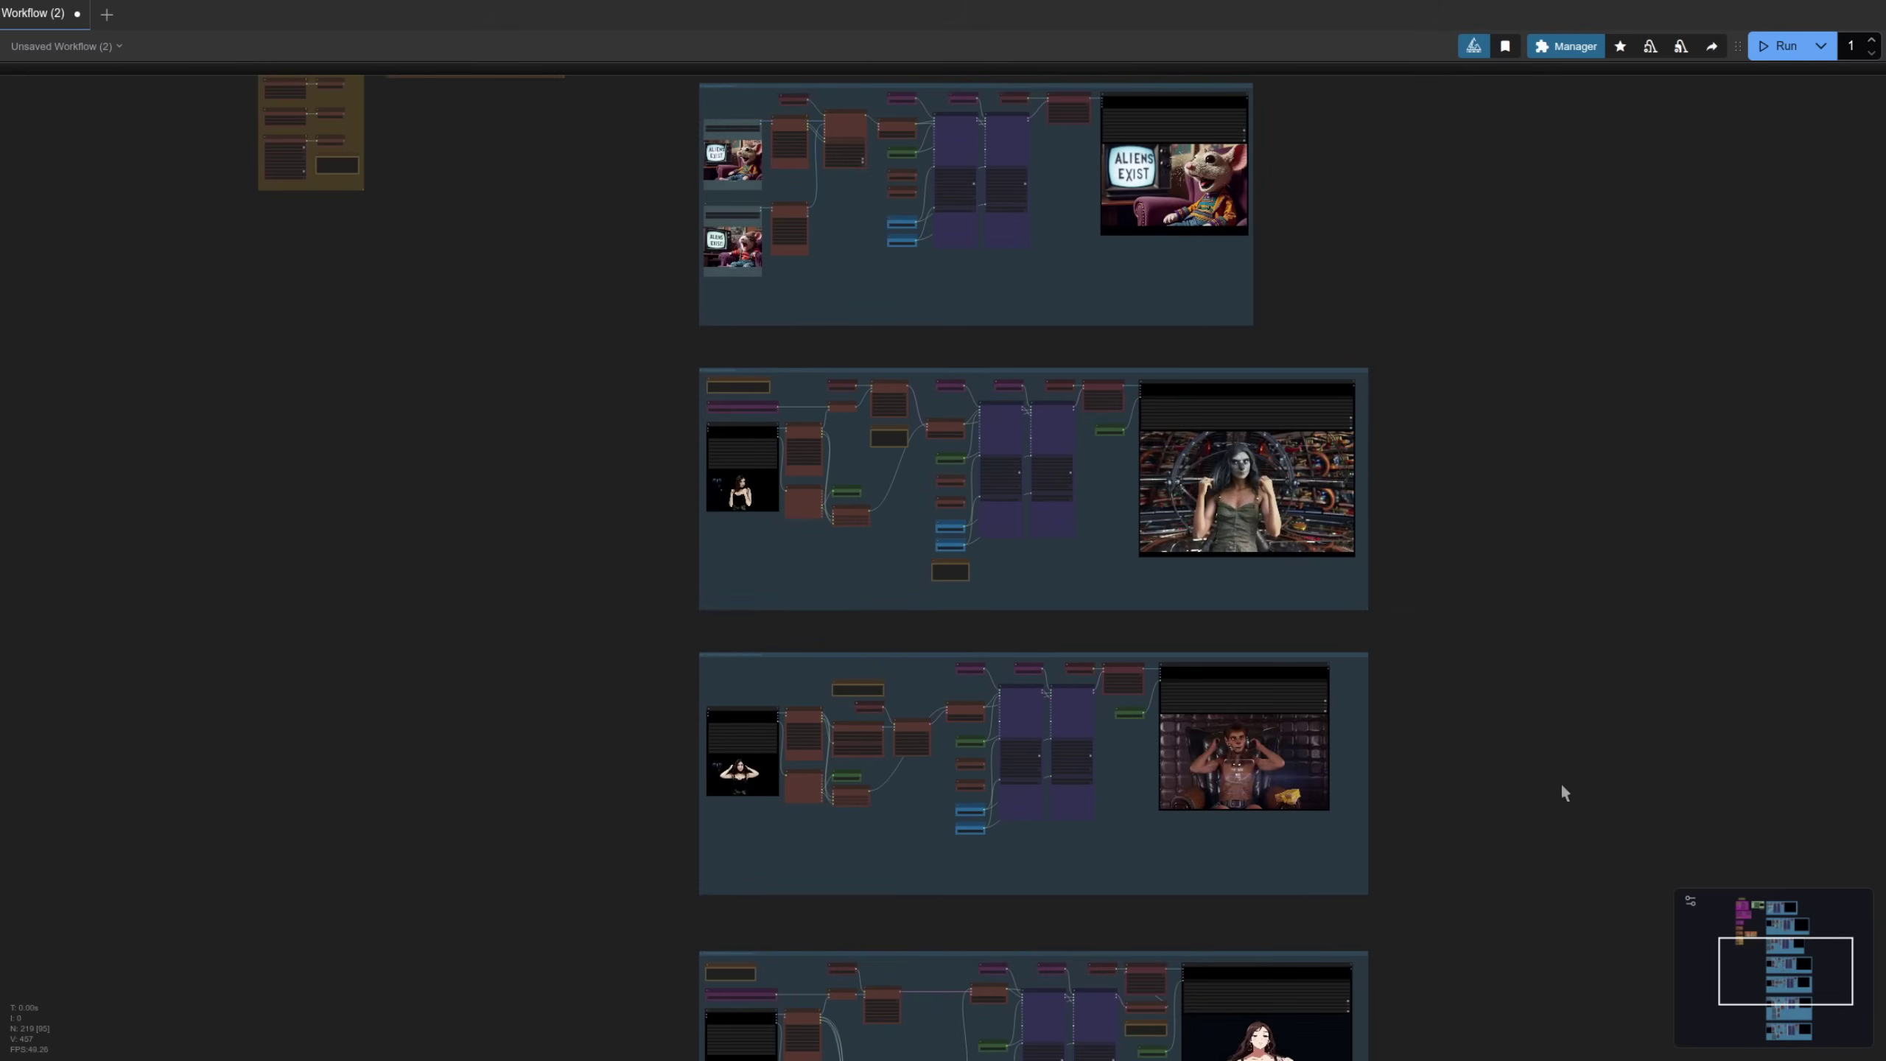
{"action": "left_click_drag", "start_coordinate": [1524, 409], "coordinate": [1675, 876]}
{"action": "left_click_drag", "start_coordinate": [1768, 384], "coordinate": [1819, 506]}
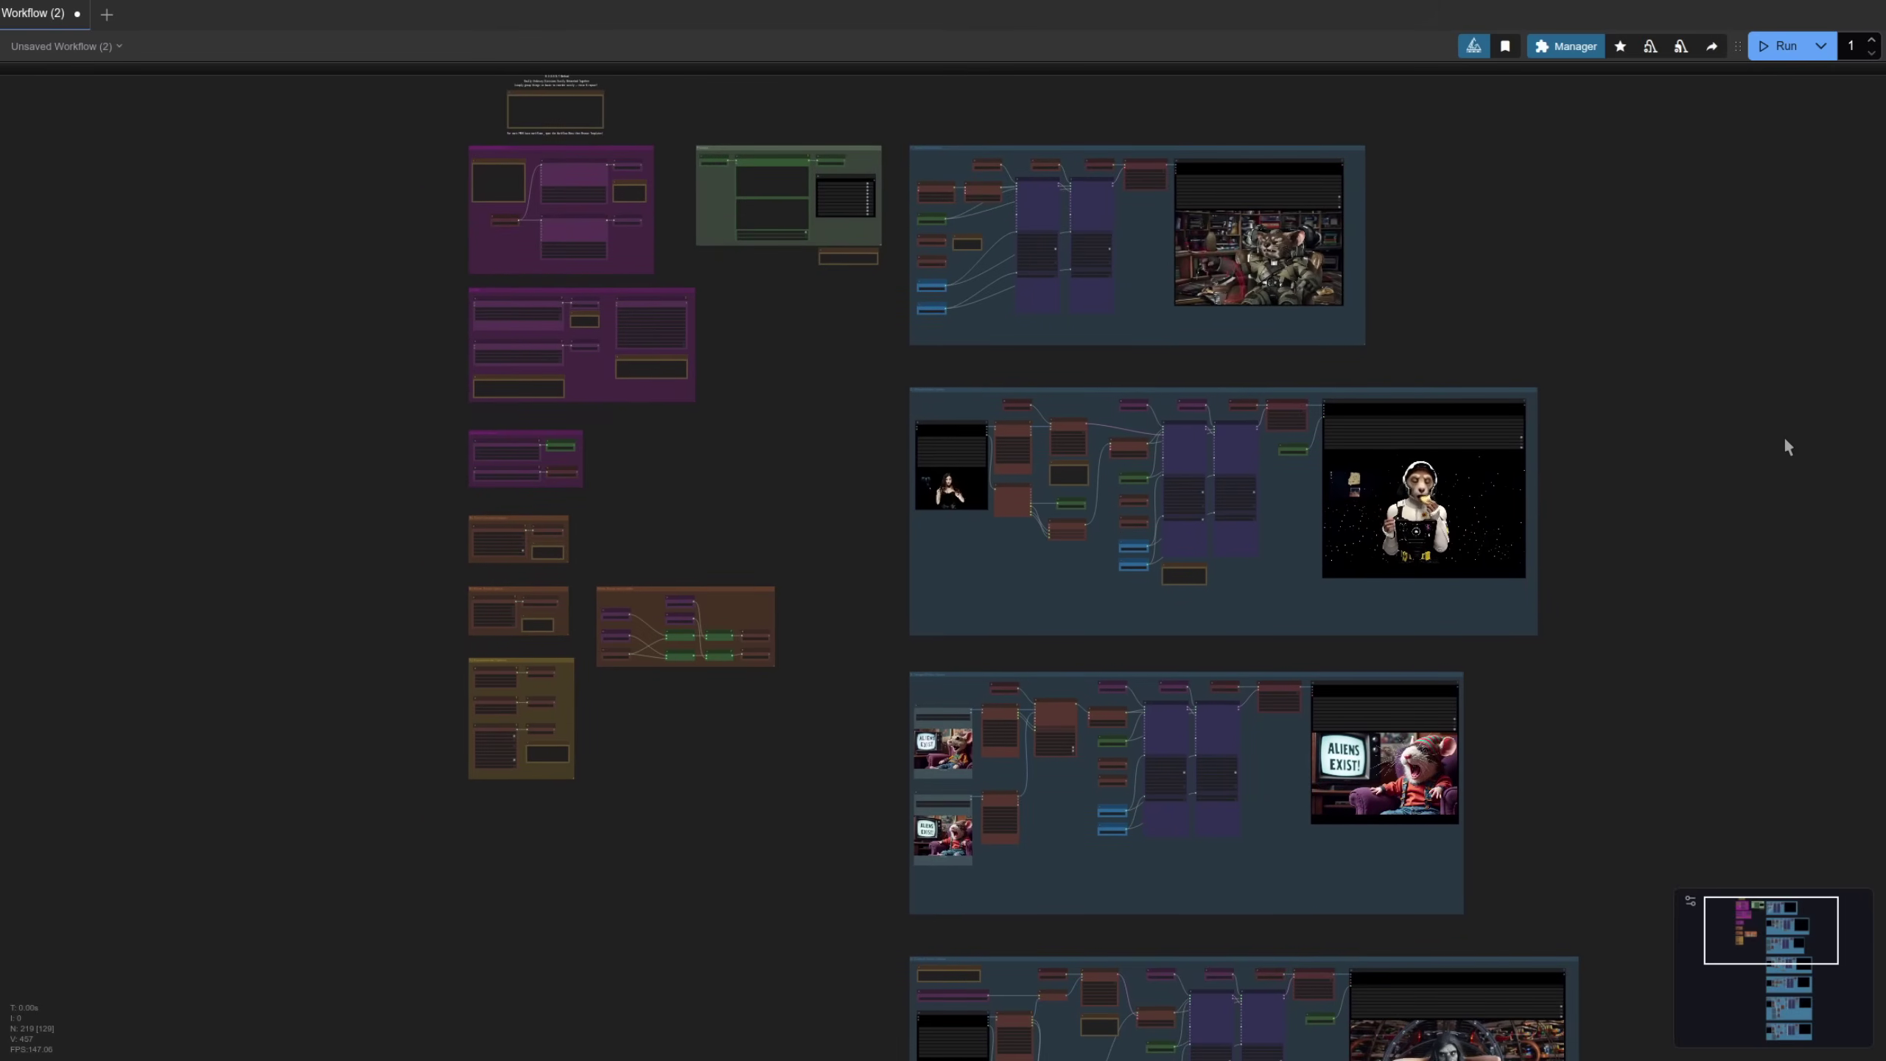